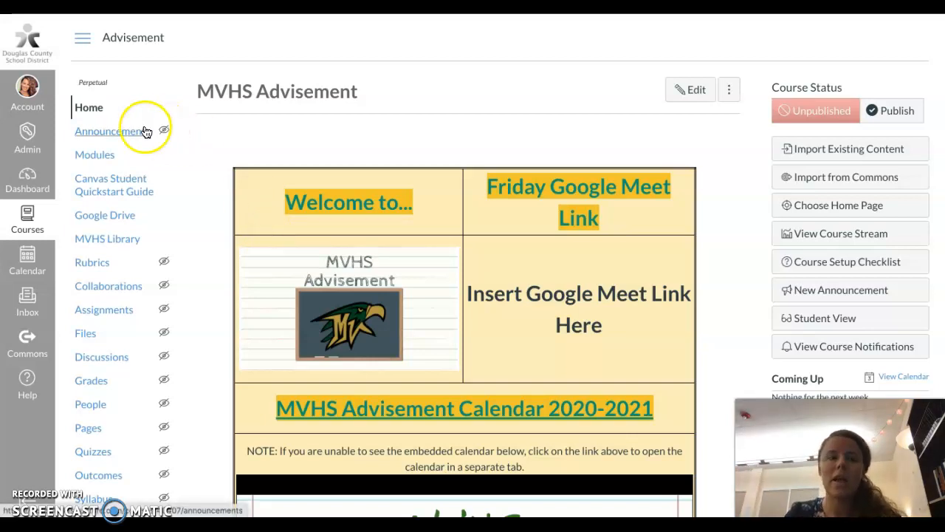
Open the course navigation settings of the MVHS Advisement course
scroll(106, 143, down, 1)
scroll(105, 143, up, 1)
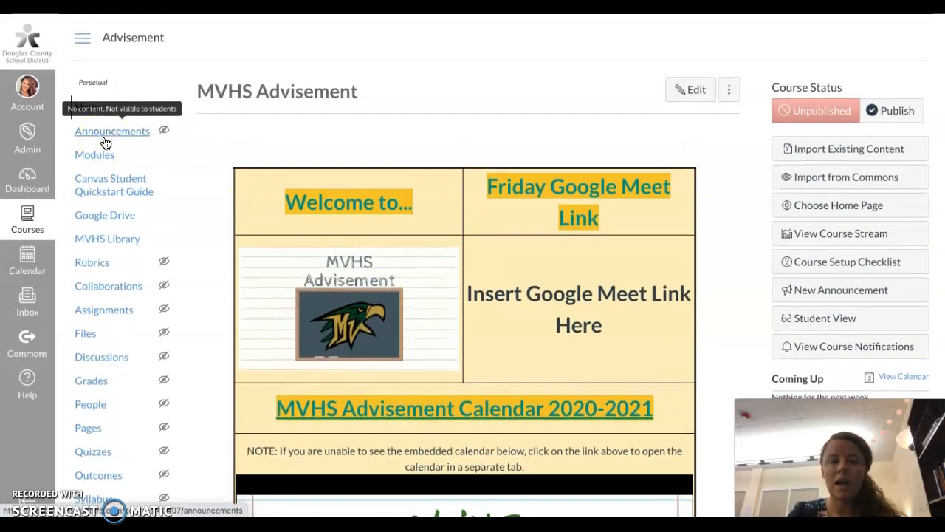
scroll(105, 142, down, 6)
scroll(132, 343, up, 7)
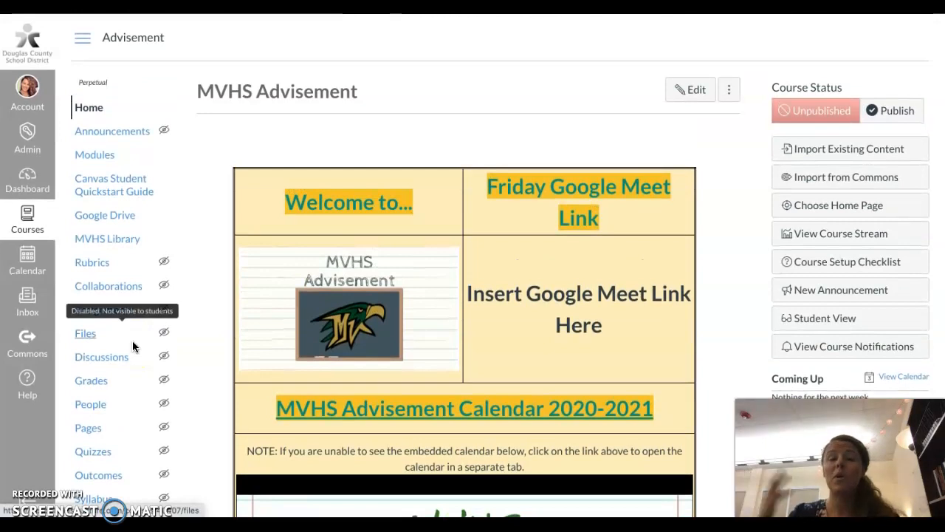
scroll(133, 344, down, 2)
click(86, 362)
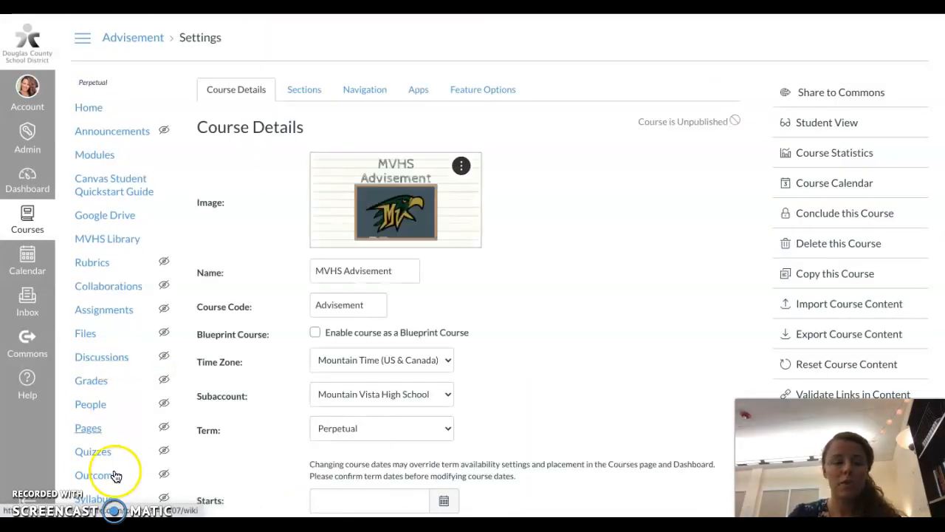
scroll(102, 430, down, 2)
scroll(101, 430, up, 3)
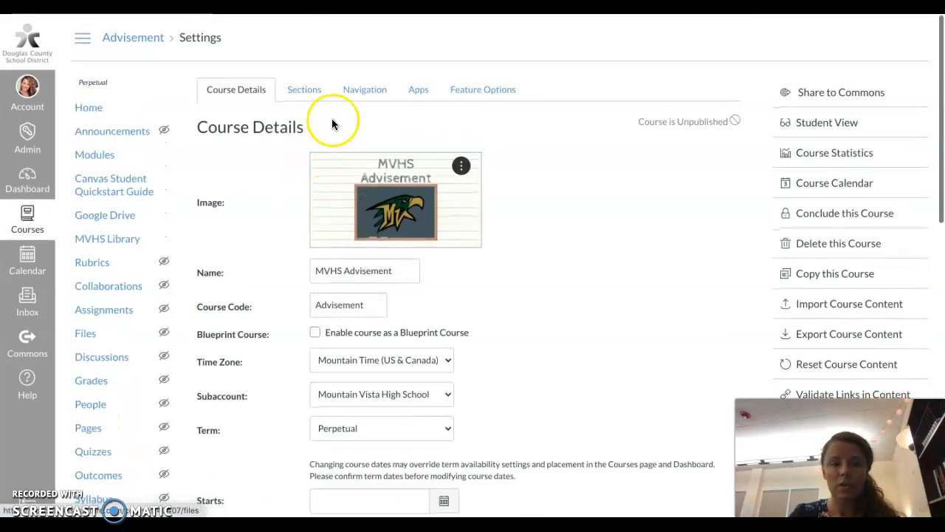
click(365, 90)
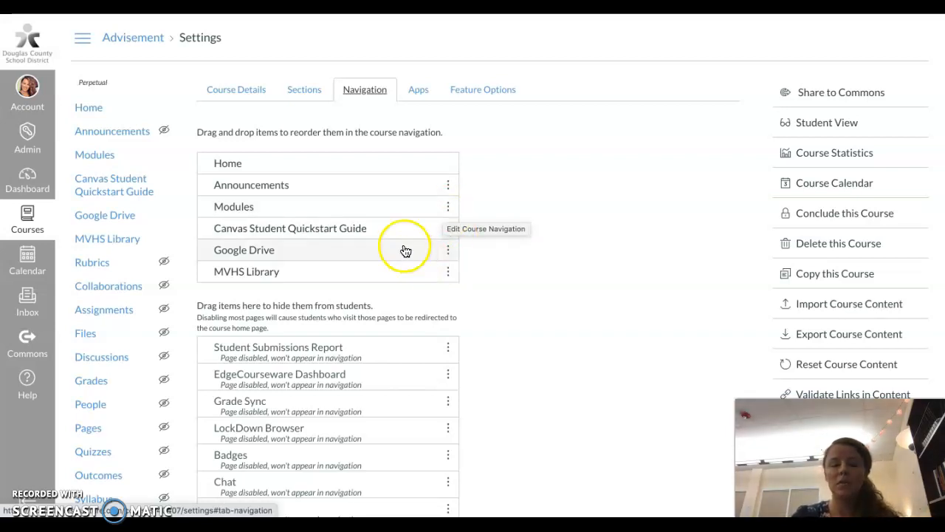
Move Syllabus from the hidden items into the student-visible course navigation, between Home and Announcements
scroll(391, 273, down, 3)
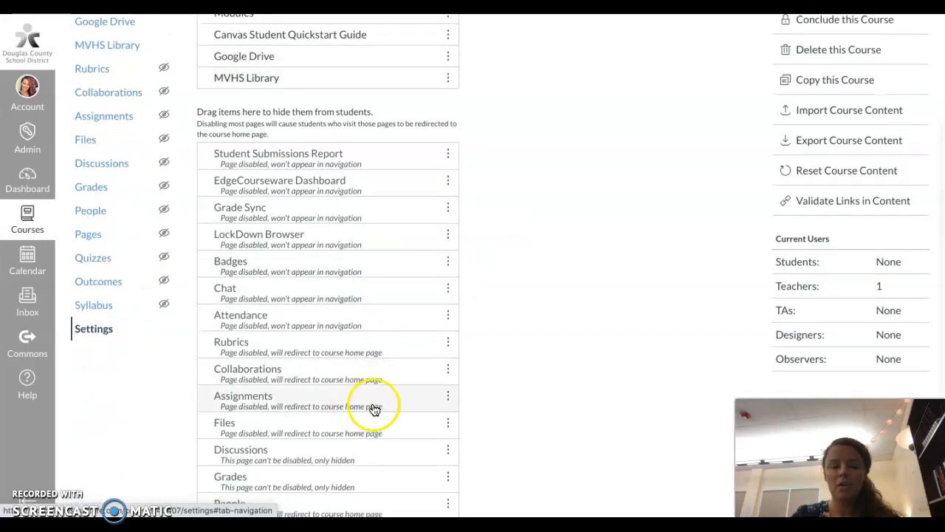
scroll(389, 406, down, 1)
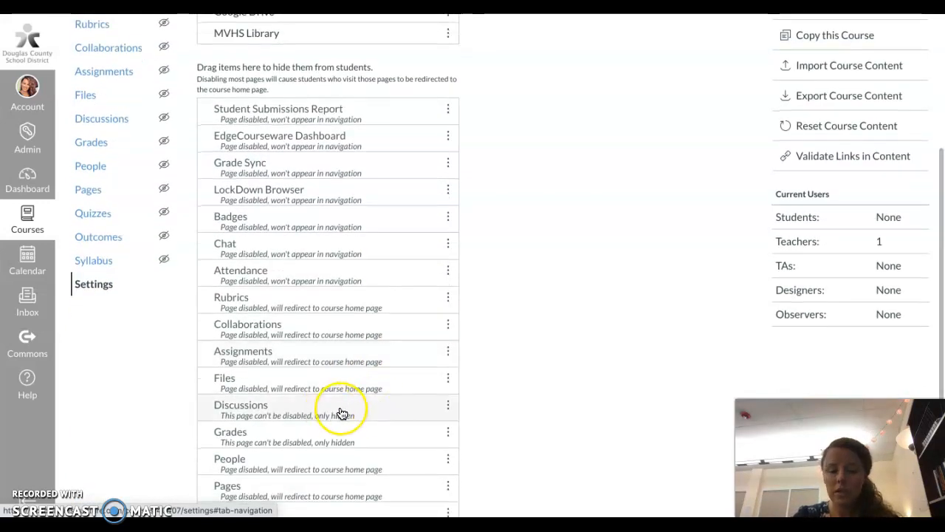
scroll(342, 413, down, 2)
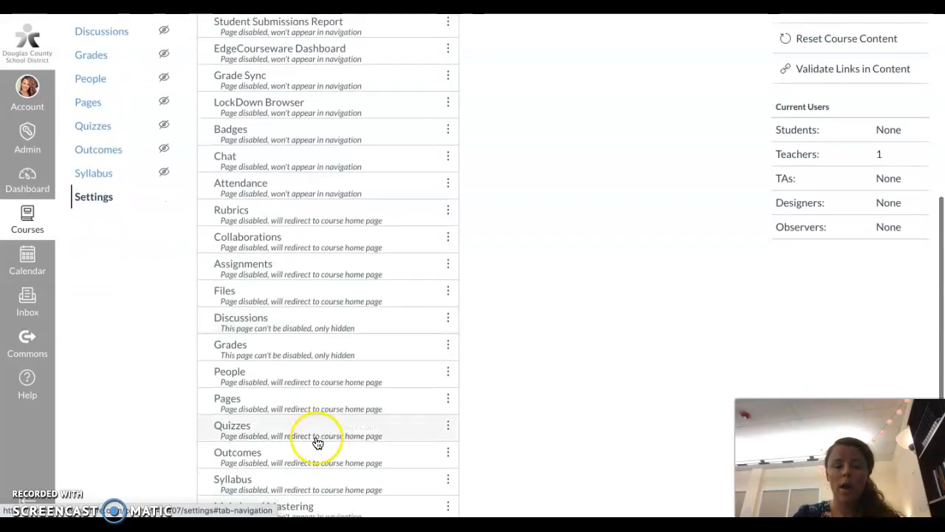
scroll(377, 438, up, 8)
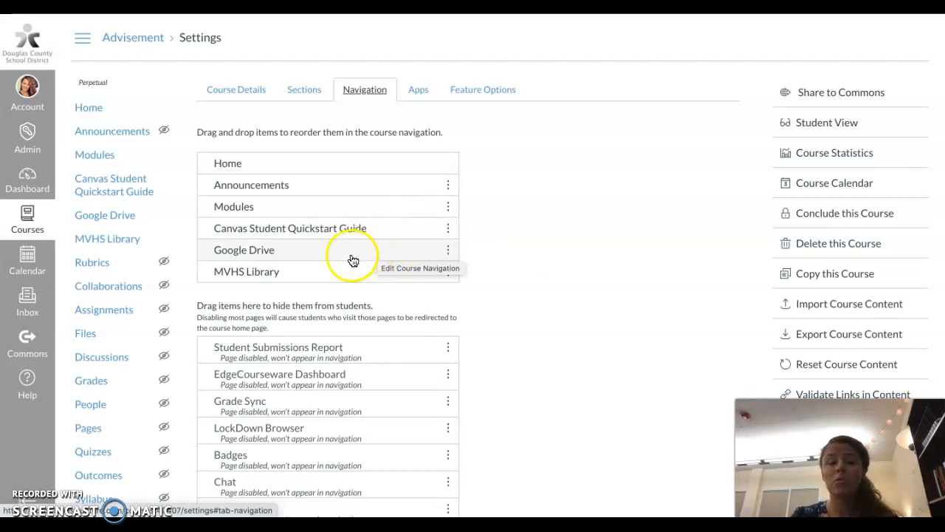
scroll(513, 299, down, 3)
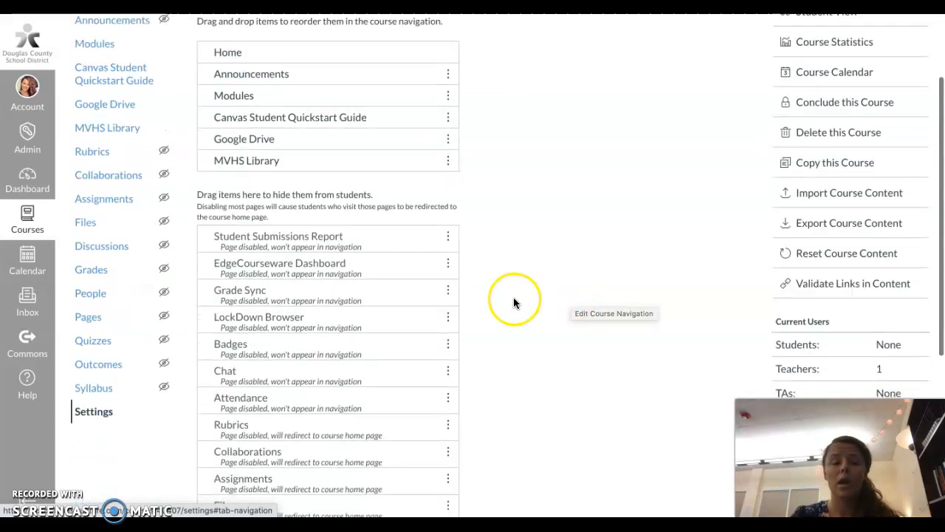
scroll(409, 317, down, 2)
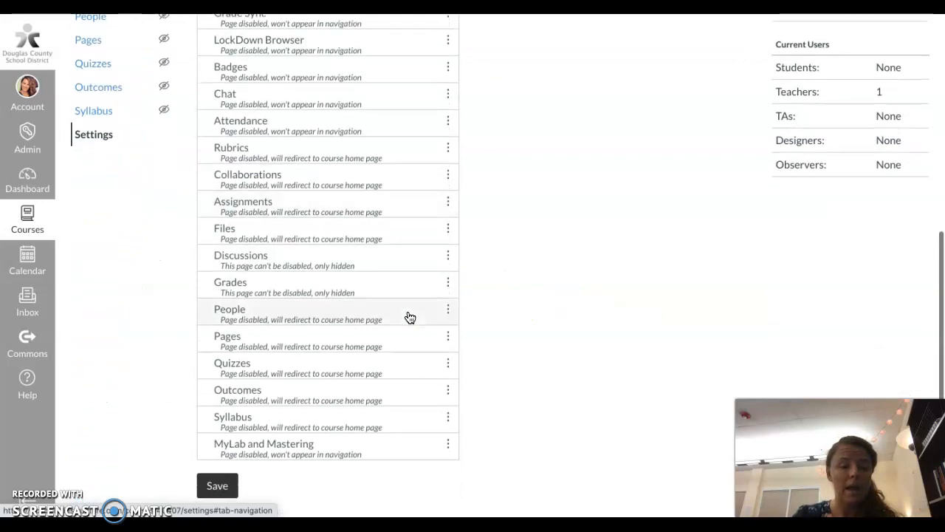
drag(265, 421, 347, 170)
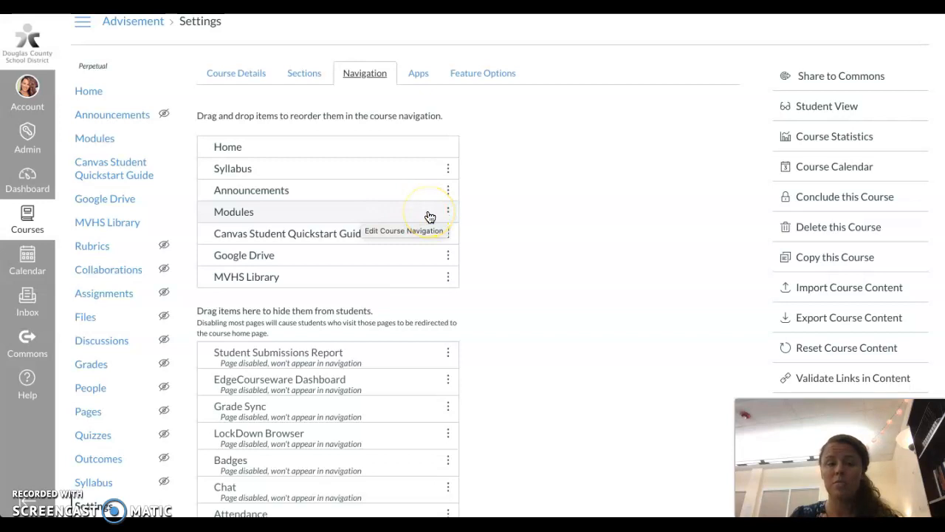
scroll(430, 216, down, 3)
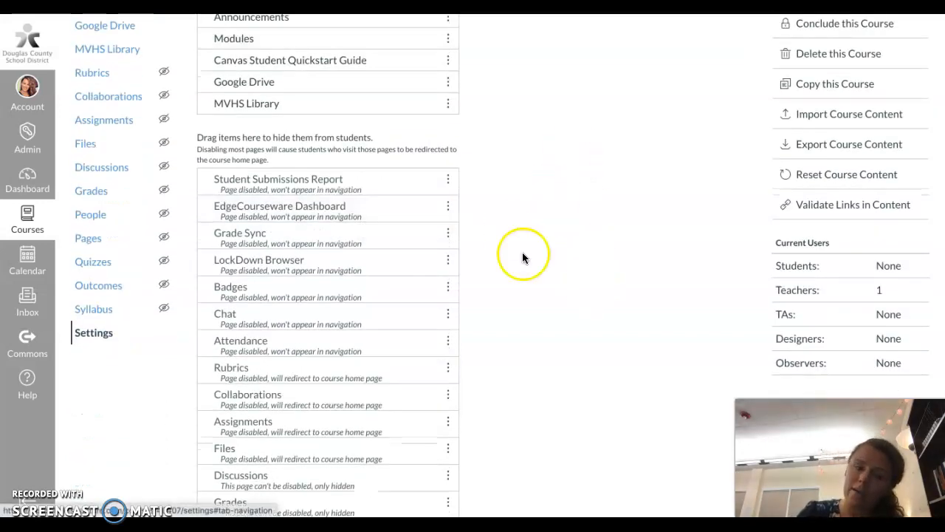
scroll(486, 329, down, 1)
scroll(401, 401, down, 2)
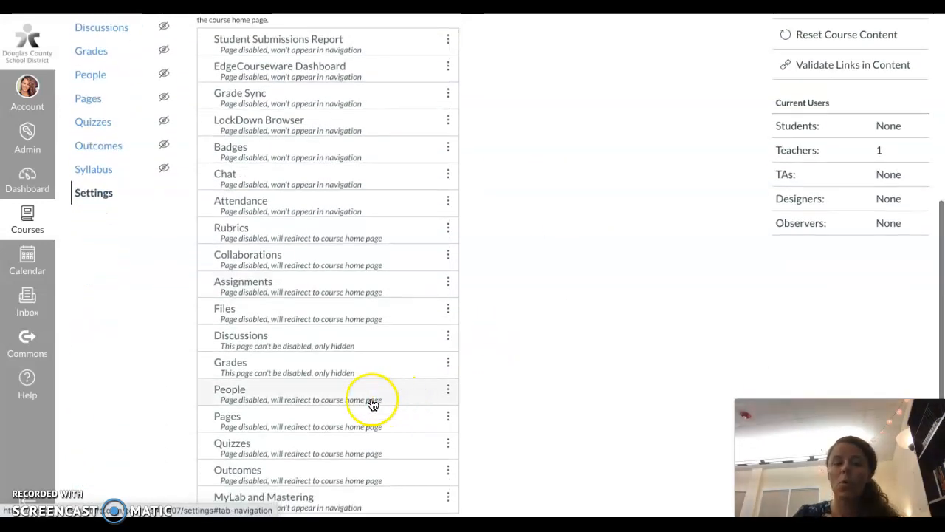
scroll(625, 395, up, 4)
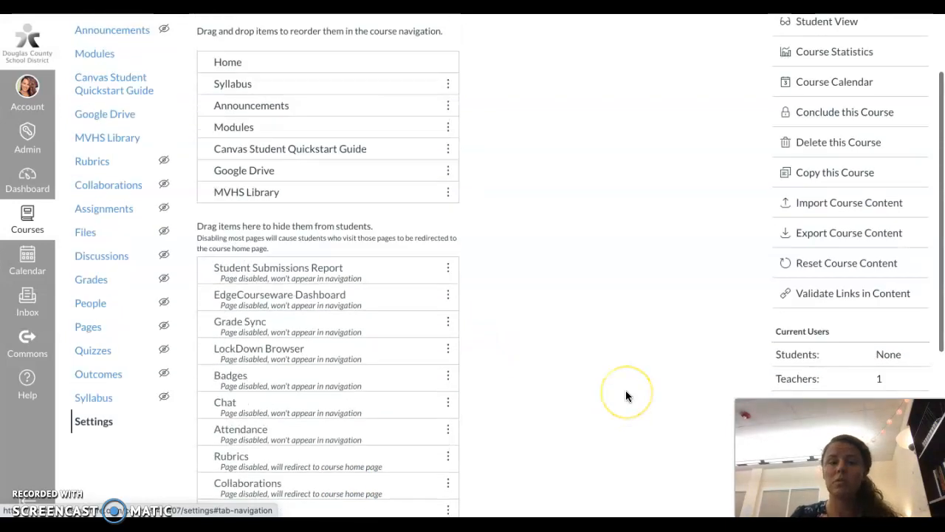
scroll(626, 390, up, 2)
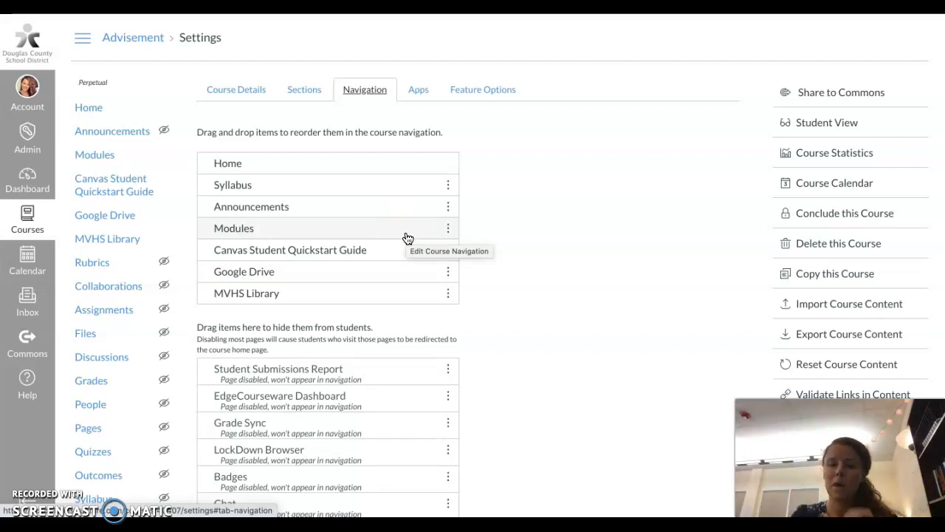
click(500, 234)
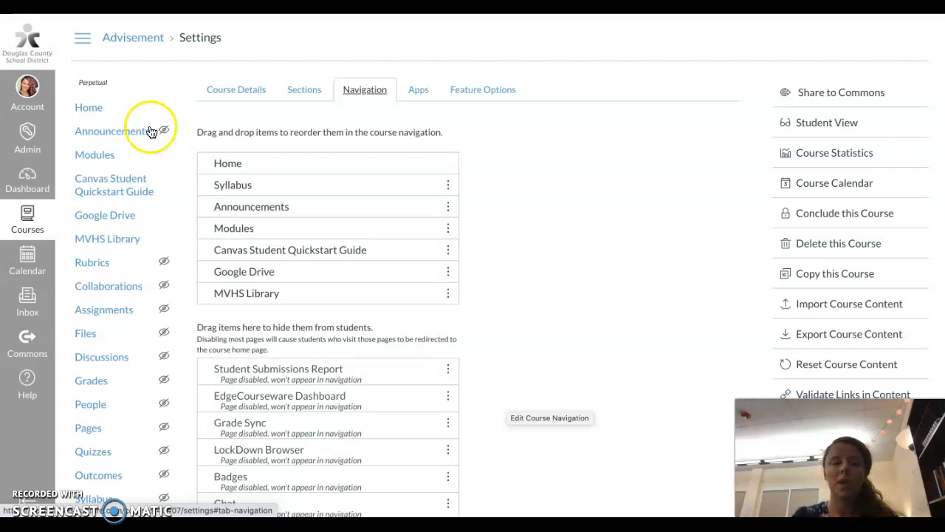
Add a new assignment named "Test Assignment" to the MVHS Advisement module in the course's modules
click(85, 109)
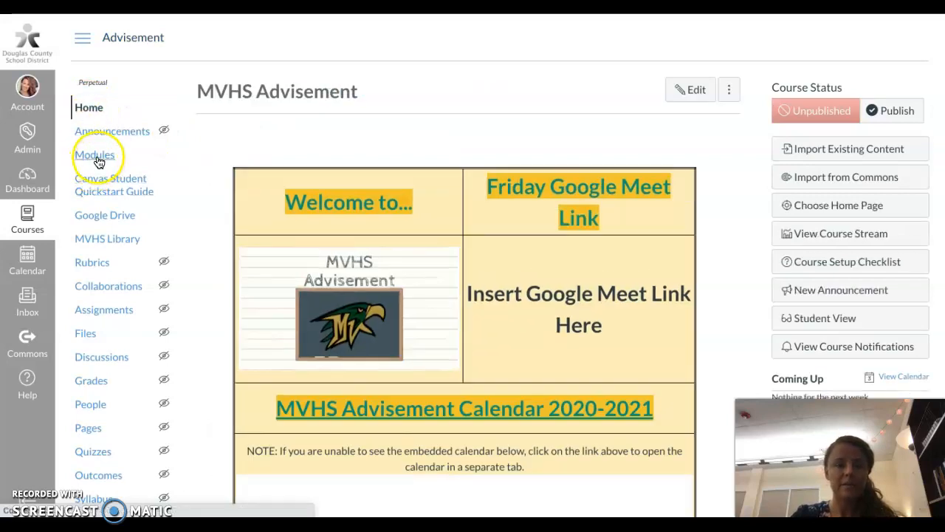
click(97, 158)
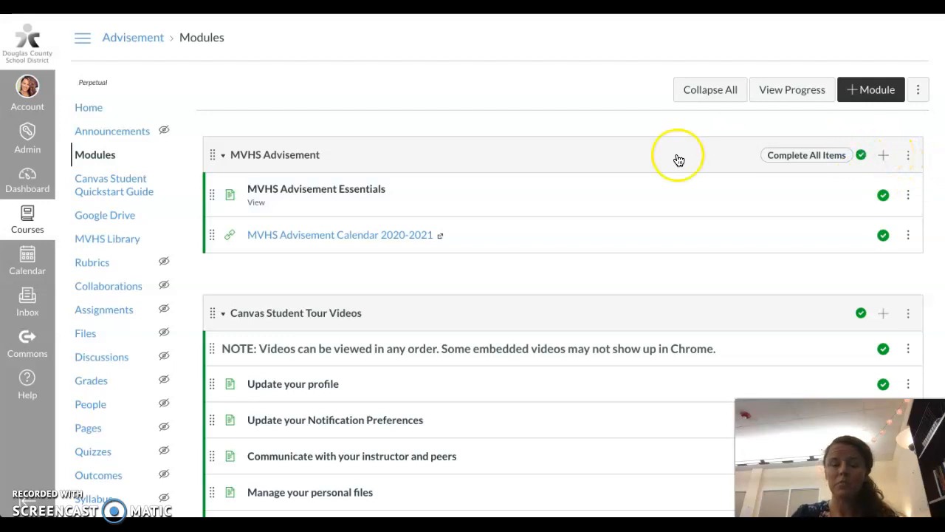
click(883, 155)
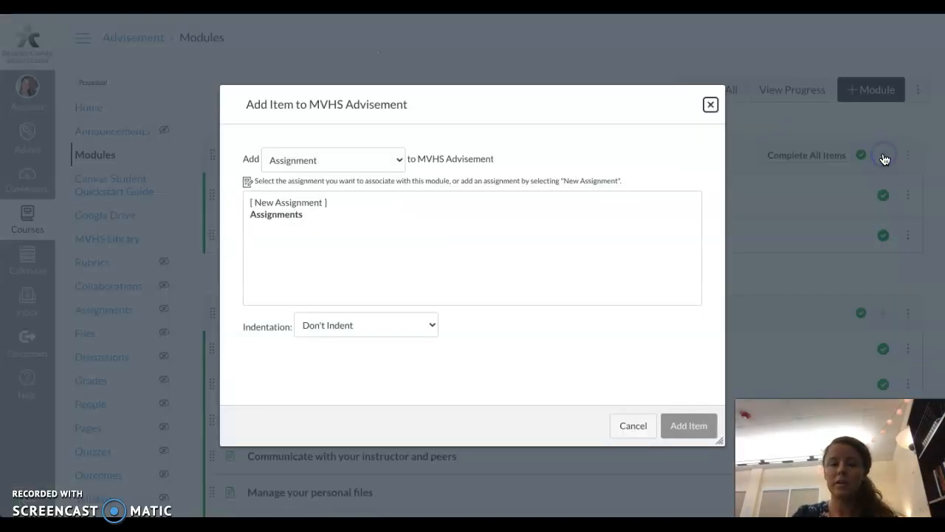
click(344, 161)
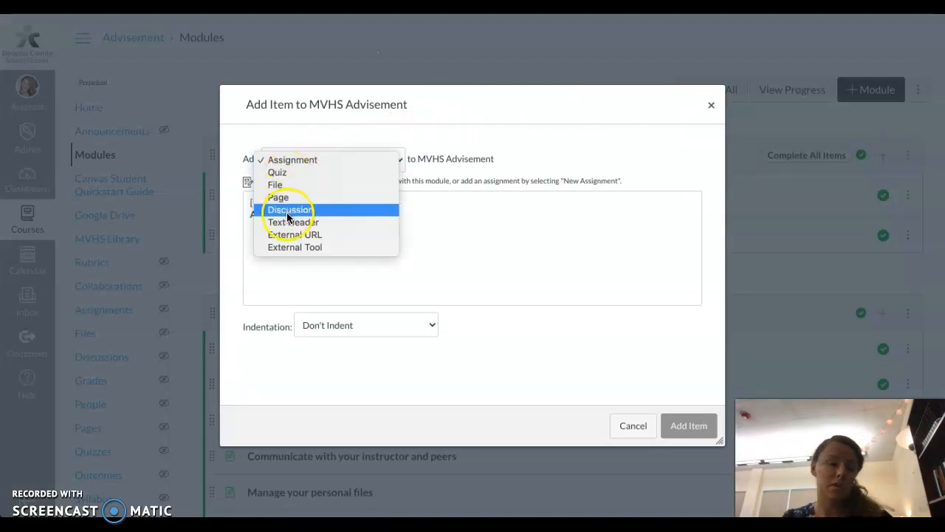
click(292, 160)
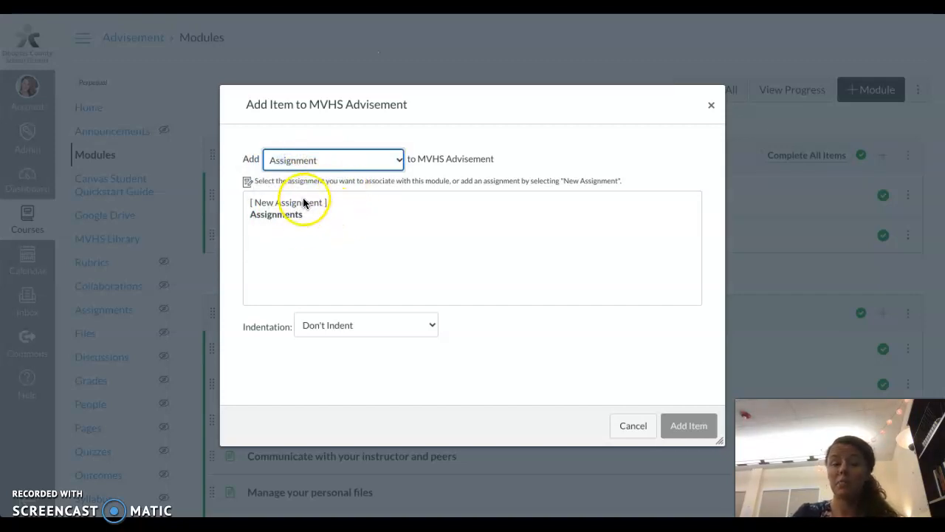
click(306, 201)
click(345, 326)
text(Test As)
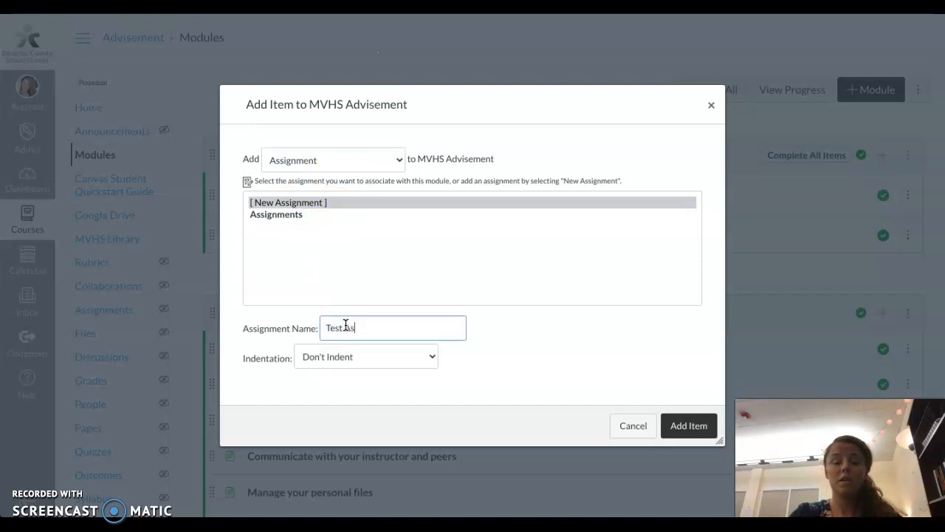
text(signment)
click(694, 427)
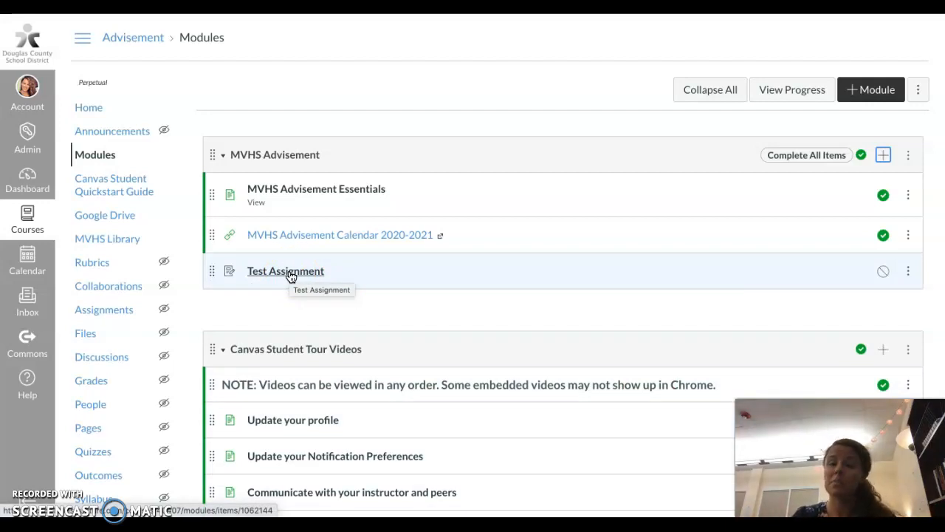
Open Test Assignment for editing and enter "instructions for students." as its description
click(291, 273)
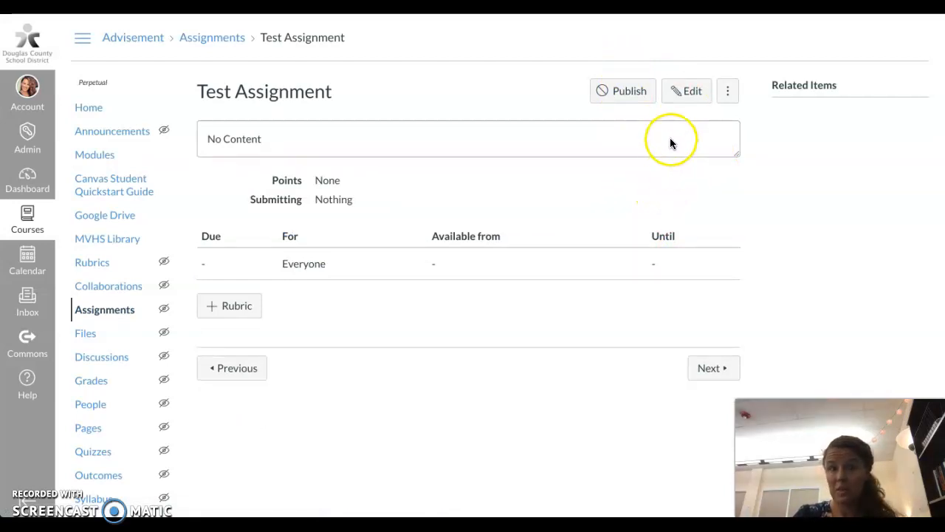
click(687, 94)
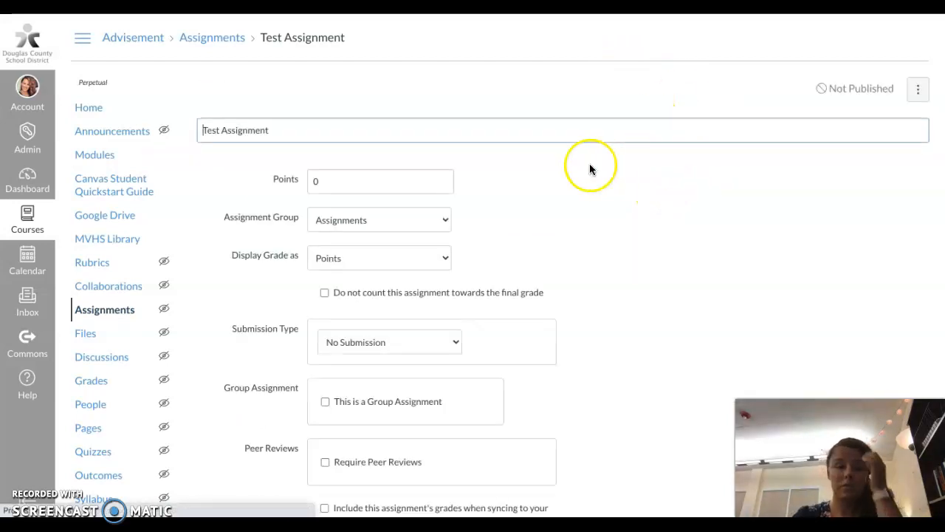
click(327, 253)
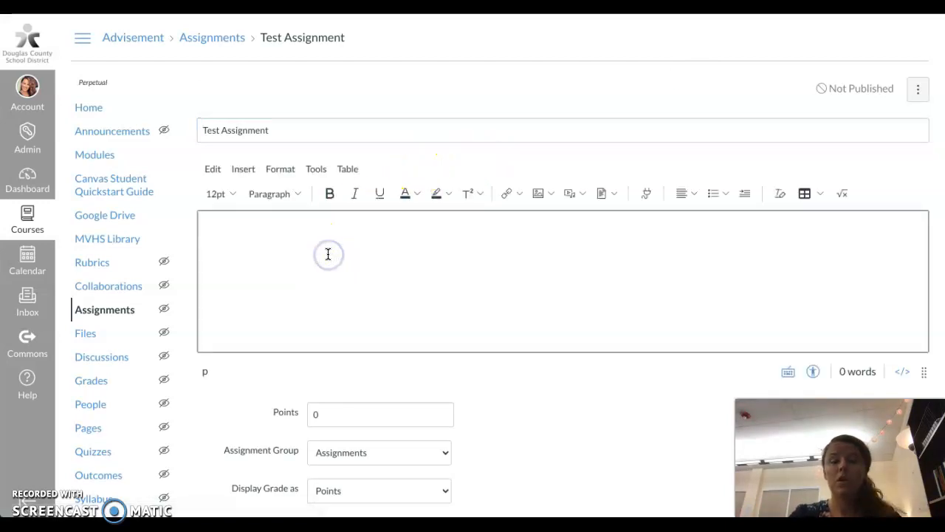
text(instru)
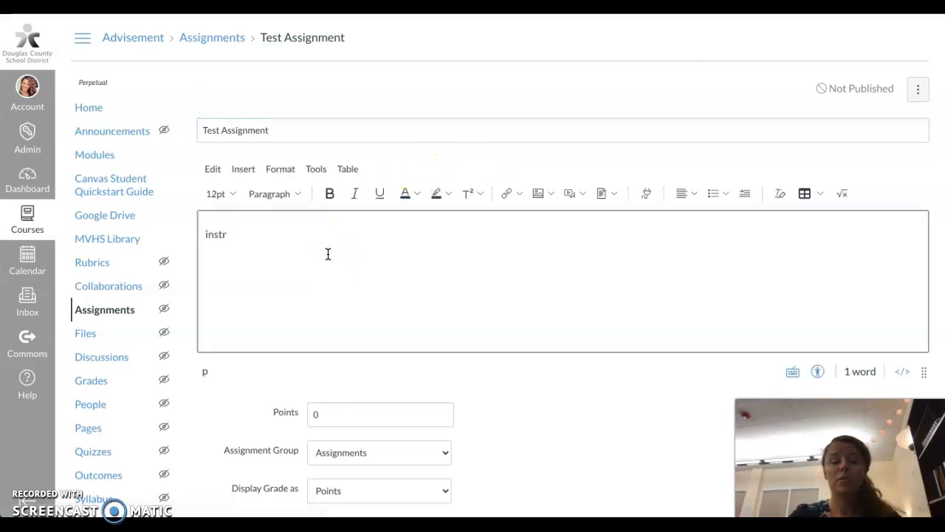
text(students.)
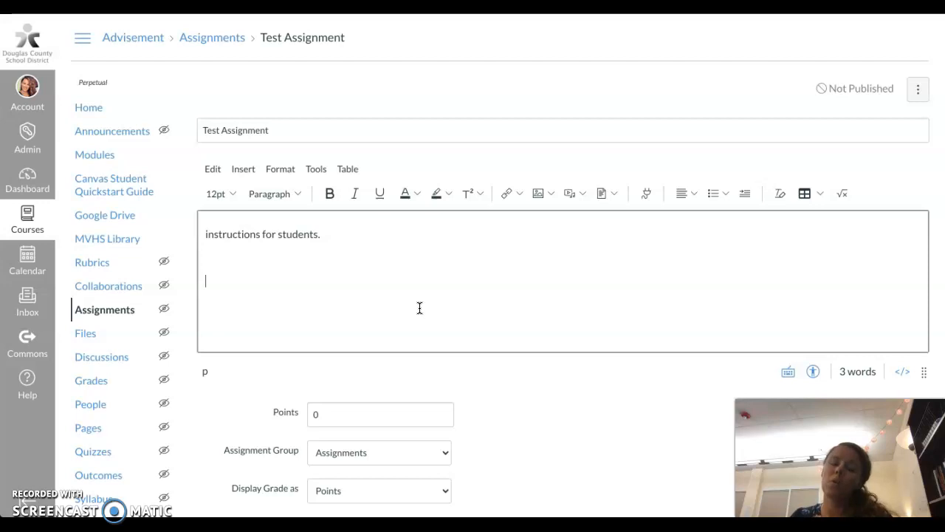
Set the points of Test Assignment to 5
scroll(420, 308, down, 3)
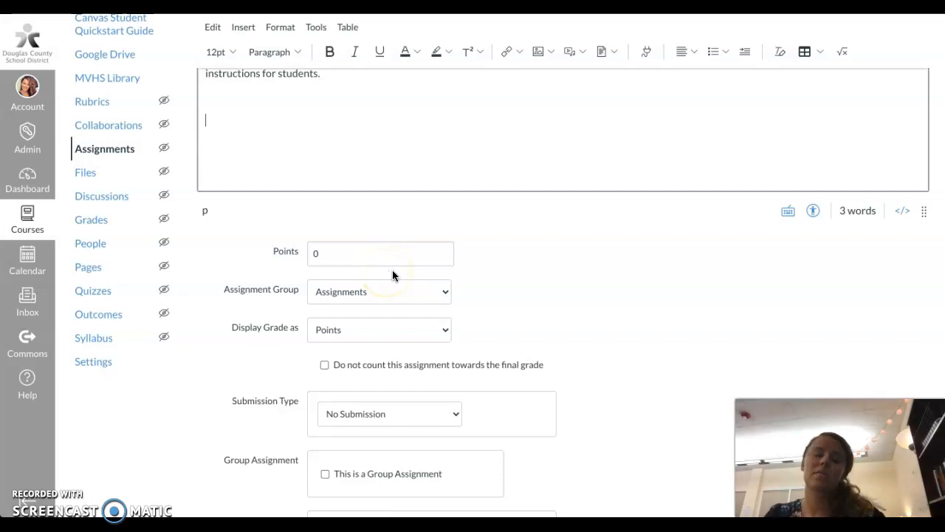
click(340, 256)
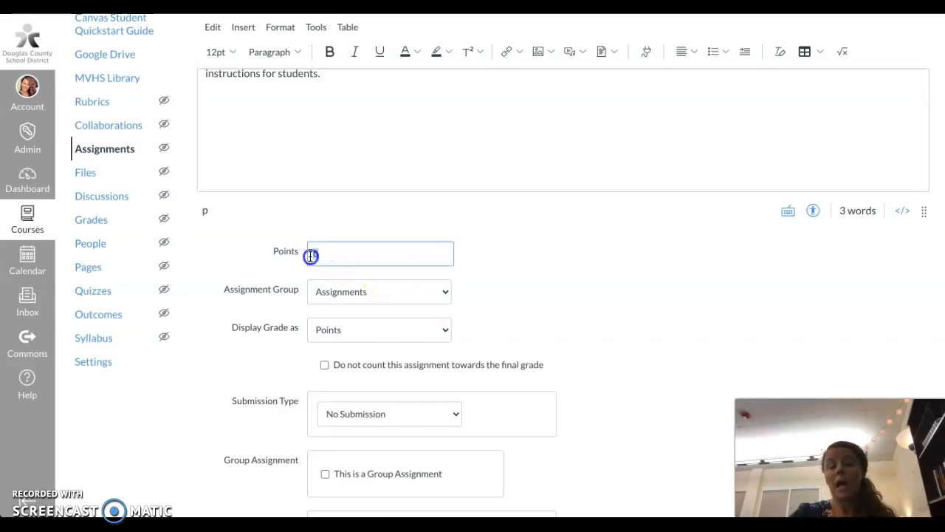
key(BackSpace)
text(5)
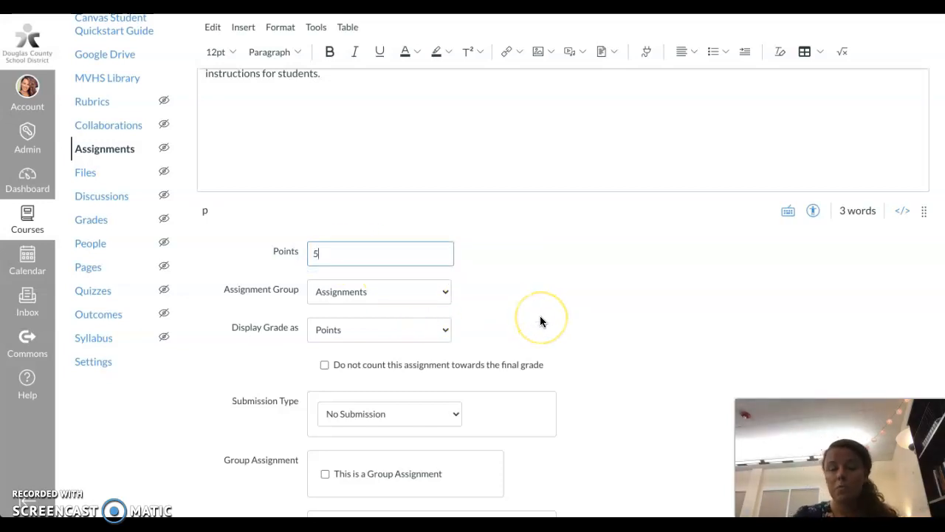
Choose Assignments as the assignment group for Test Assignment
scroll(541, 318, down, 1)
scroll(541, 318, up, 1)
scroll(541, 319, down, 1)
scroll(540, 322, down, 2)
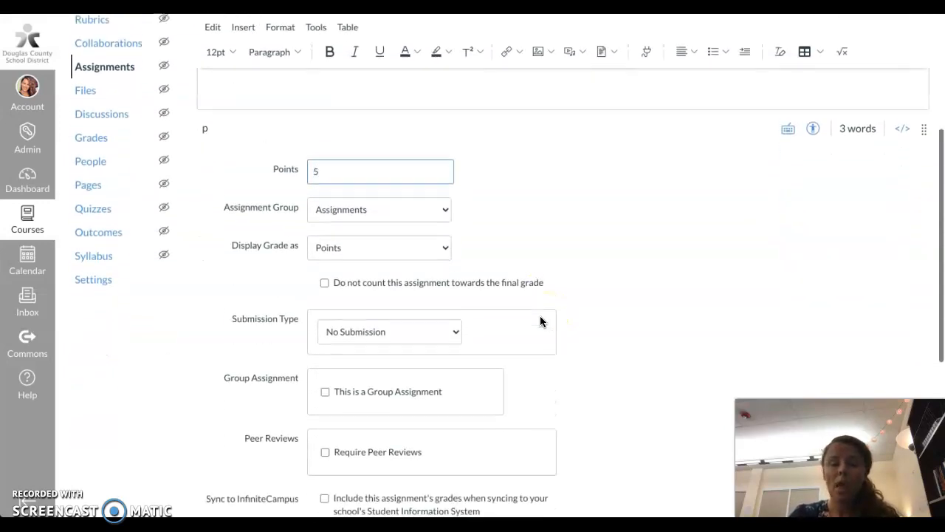
click(444, 200)
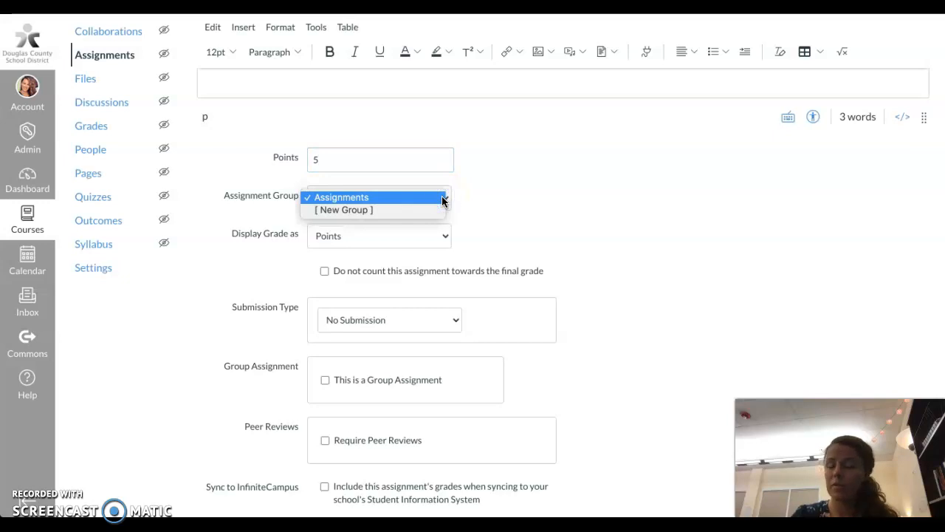
click(443, 197)
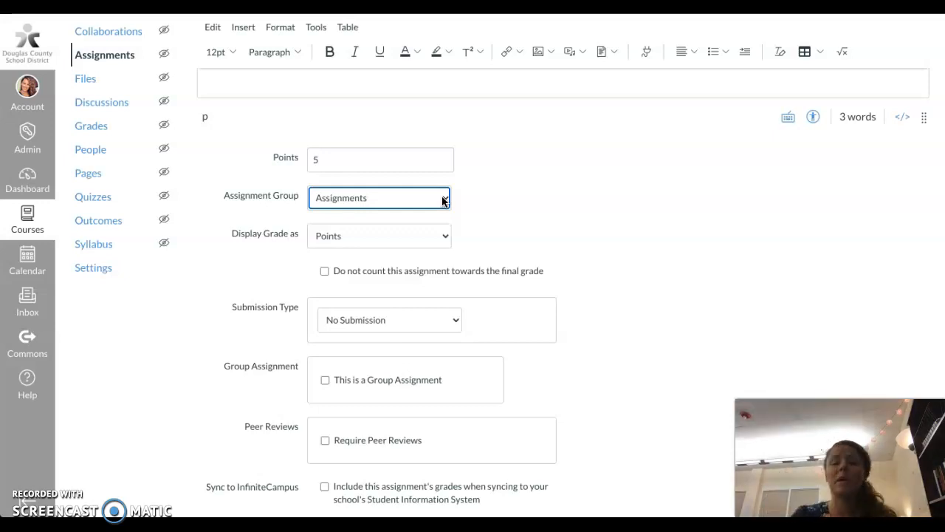
click(444, 198)
click(547, 251)
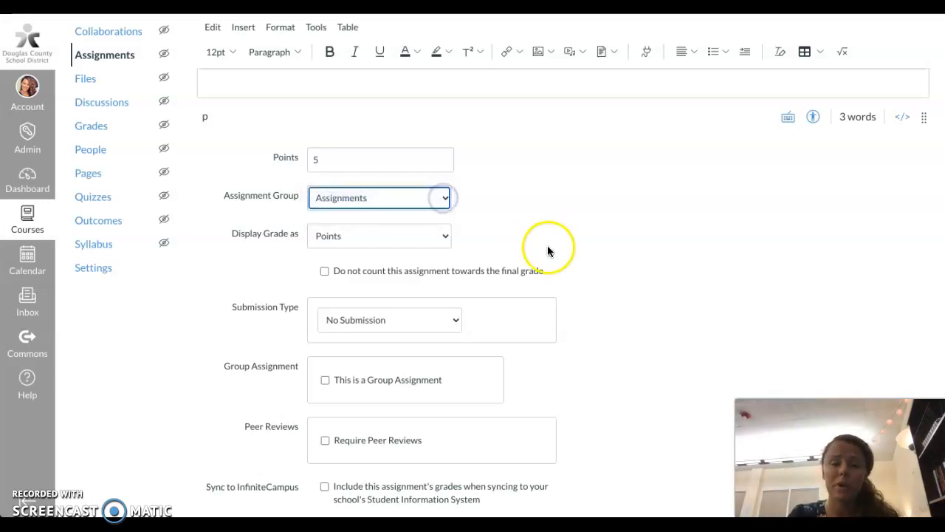
Choose No Submission as the submission type of Test Assignment
scroll(547, 251, down, 1)
scroll(404, 166, down, 1)
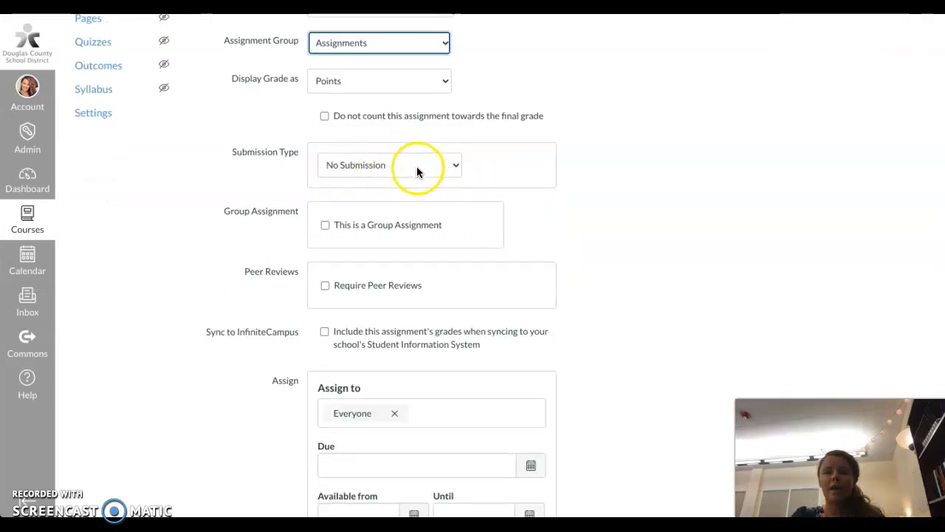
click(417, 171)
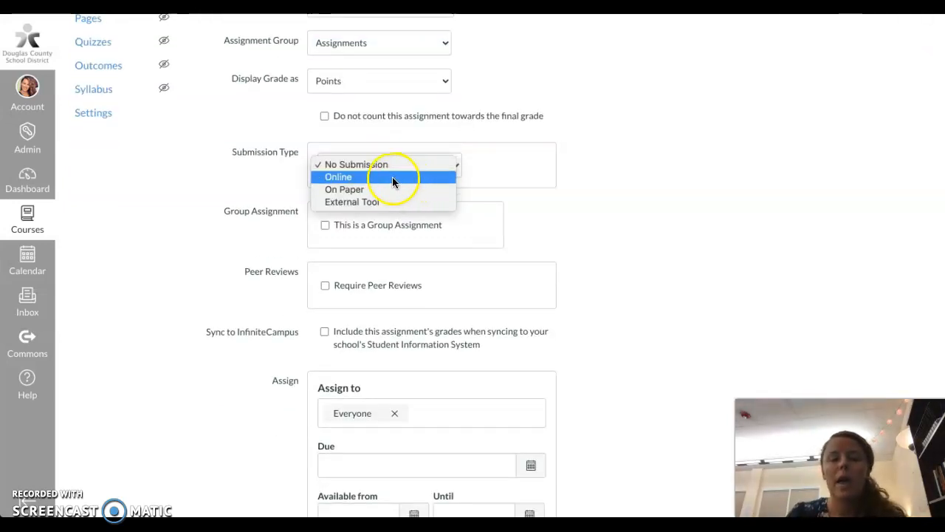
click(356, 165)
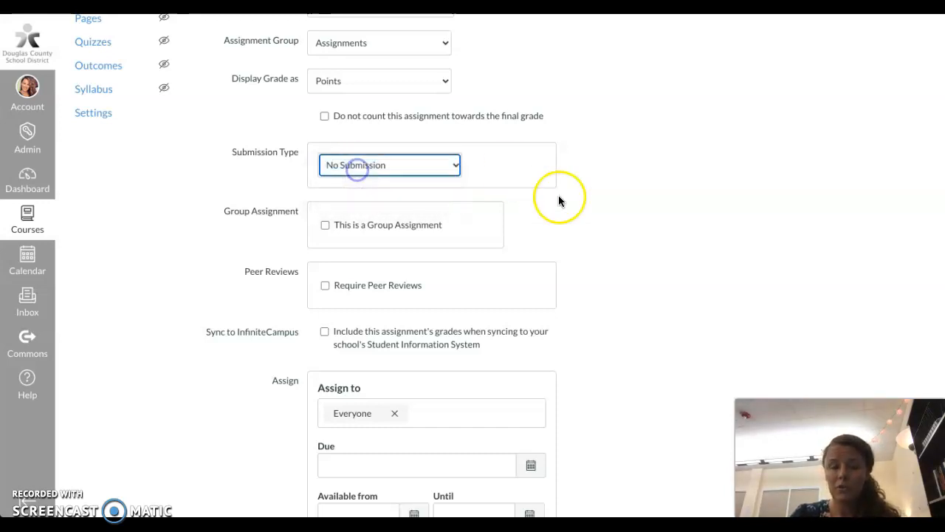
scroll(627, 228, up, 1)
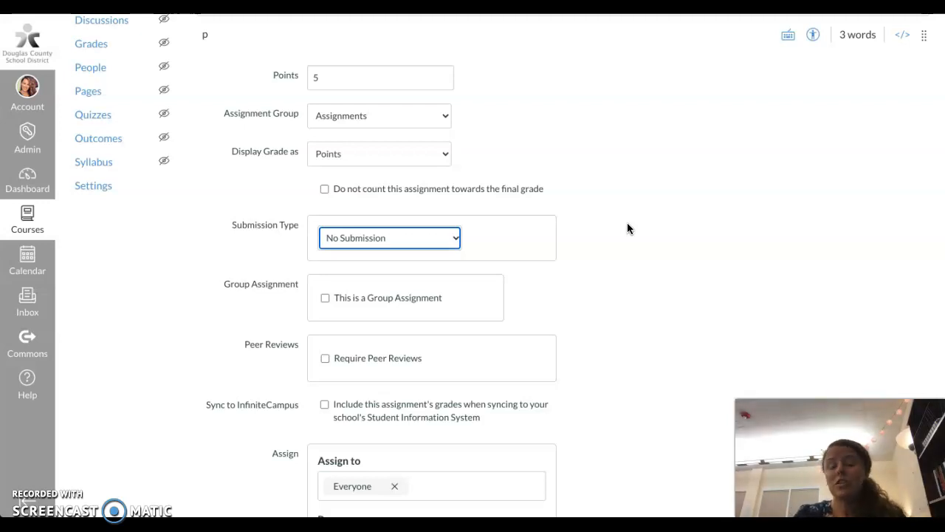
Set the submission type to Online and try each online entry option in turn, leaving only File Uploads selected
click(420, 238)
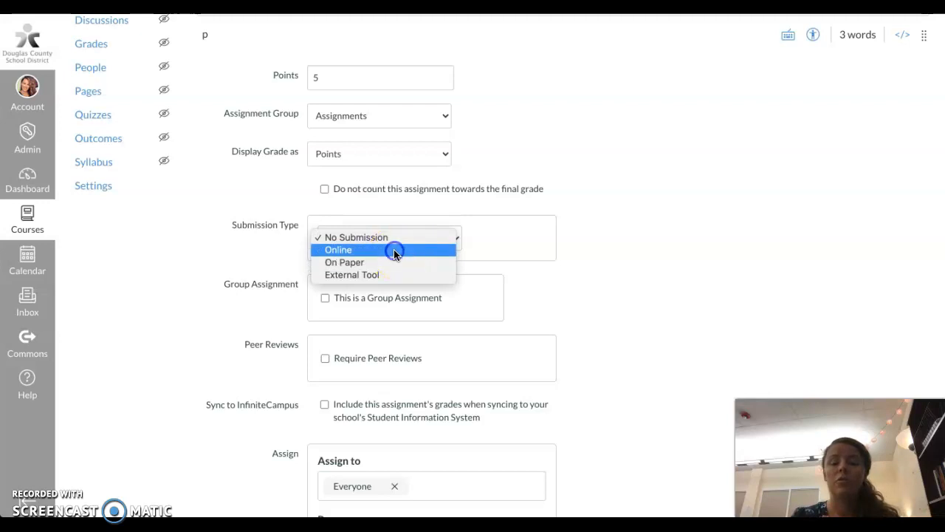
click(393, 249)
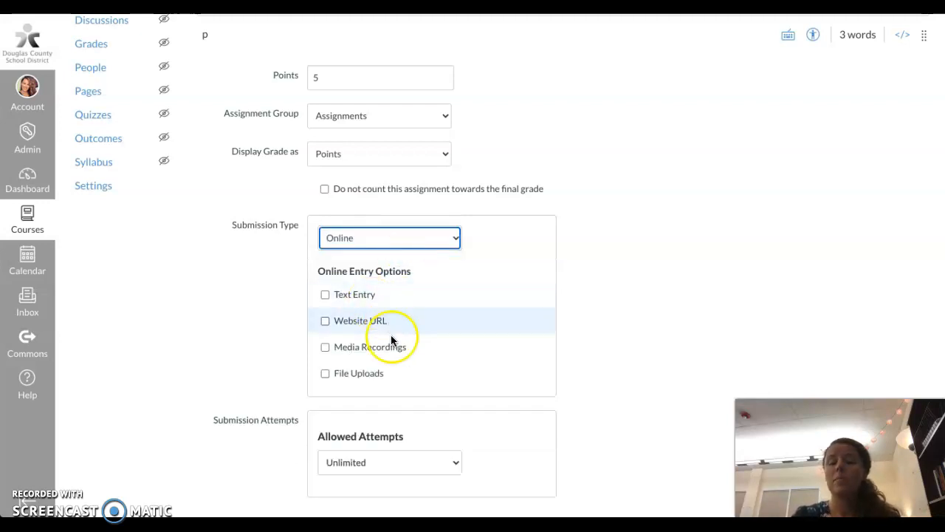
click(325, 299)
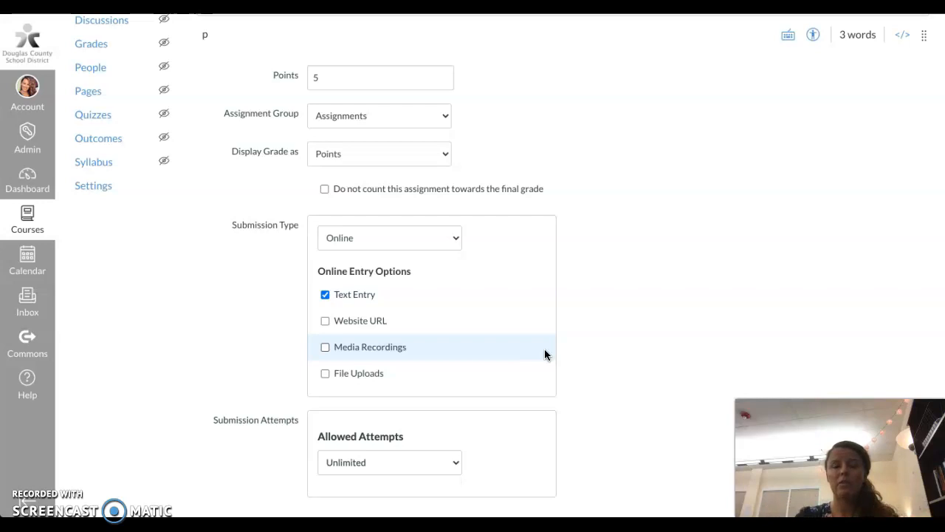
click(326, 320)
click(325, 294)
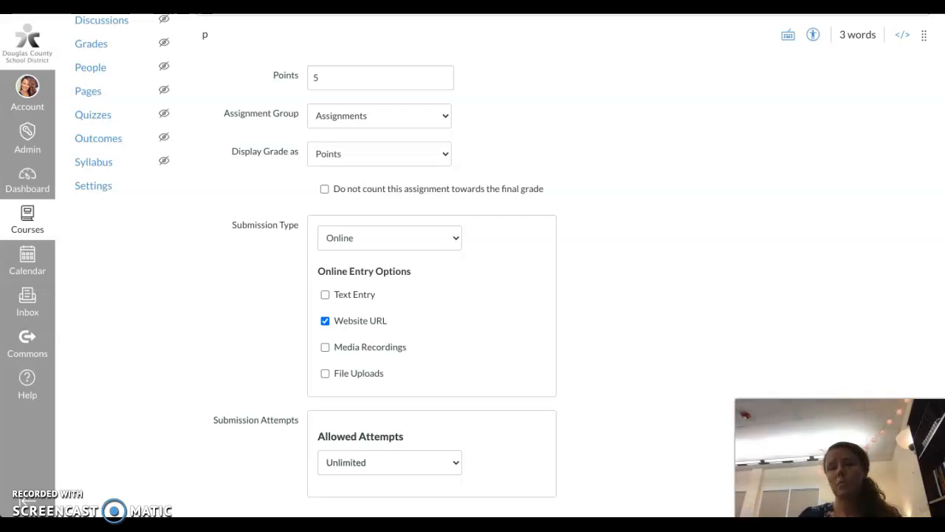
click(325, 347)
click(325, 321)
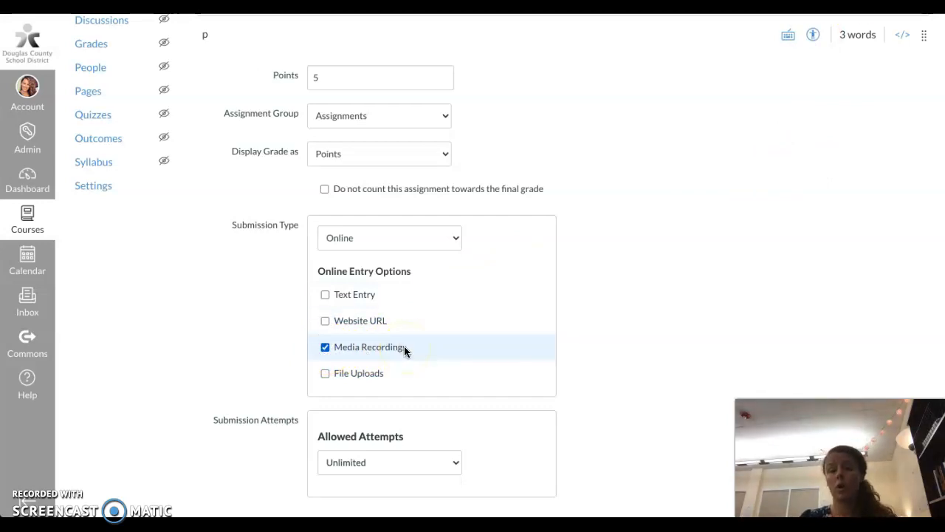
click(325, 346)
click(325, 372)
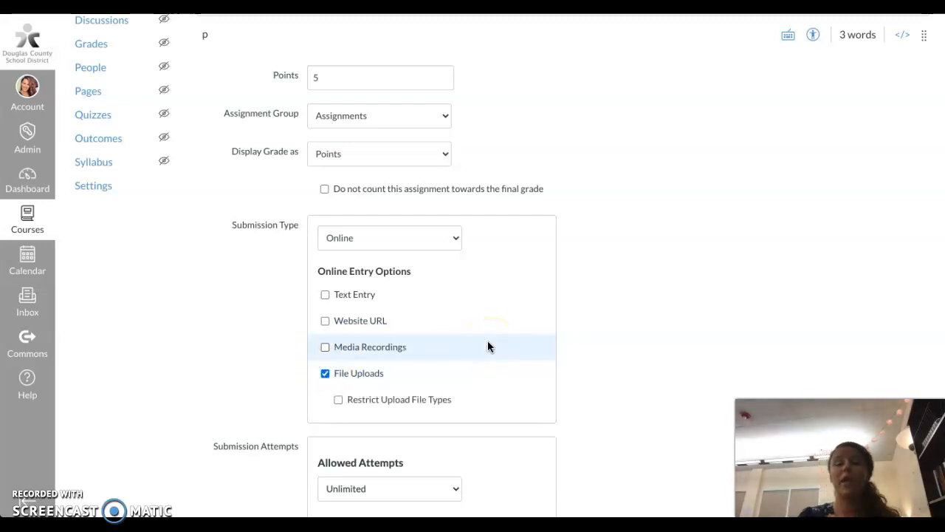
Try restricting the upload file types for the File Uploads option
click(499, 439)
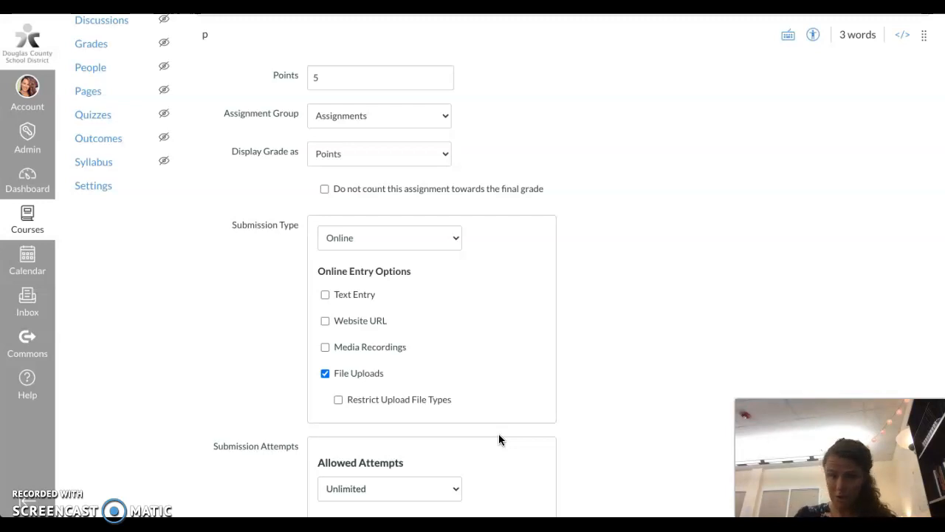
click(339, 400)
scroll(396, 395, down, 2)
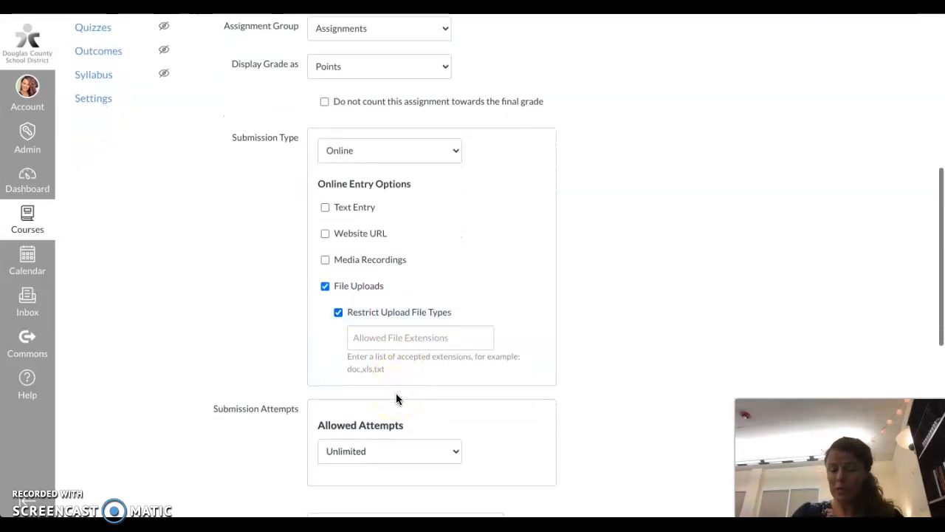
click(423, 343)
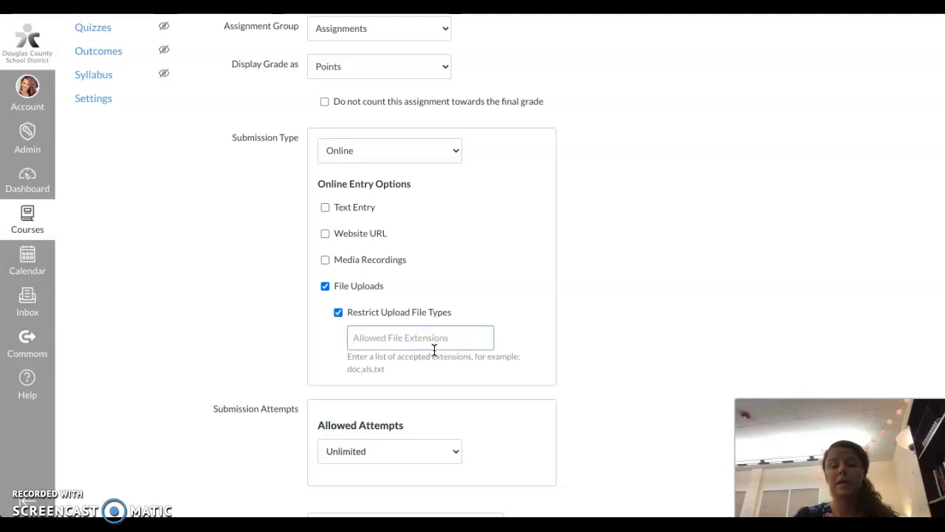
click(338, 314)
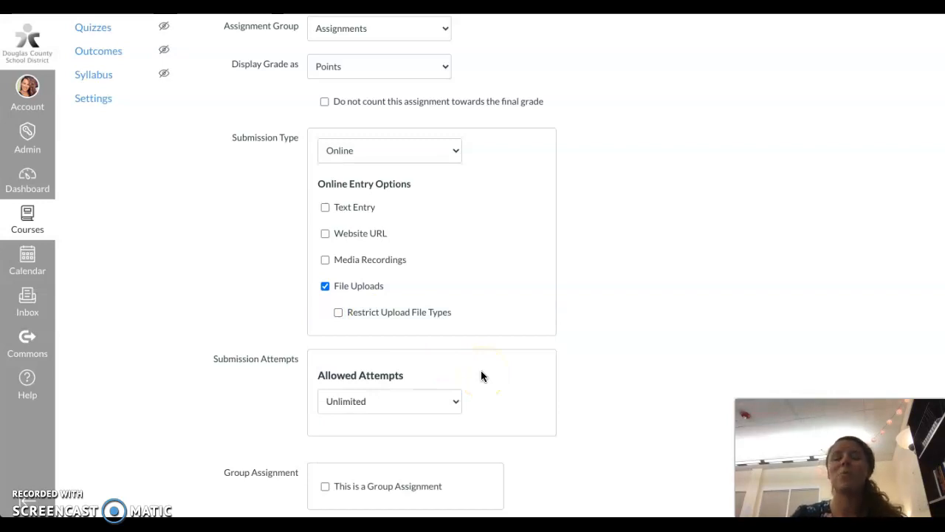
Keep Online as the submission type and allow Website URL entries in addition to File Uploads
click(329, 288)
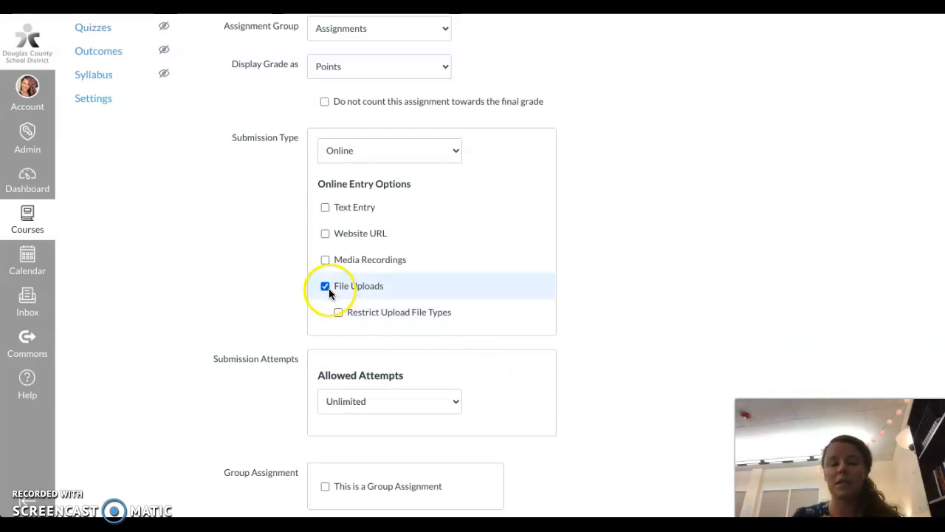
click(384, 149)
click(385, 150)
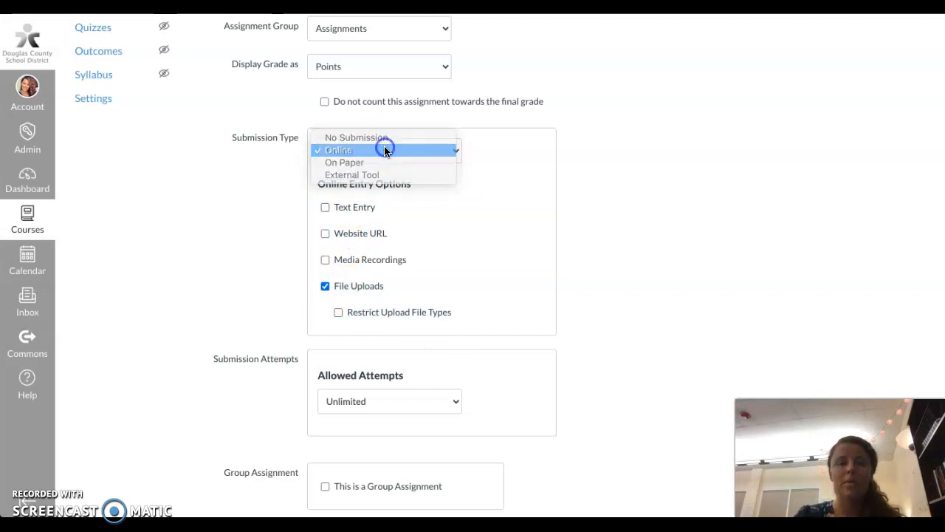
click(325, 235)
click(325, 235)
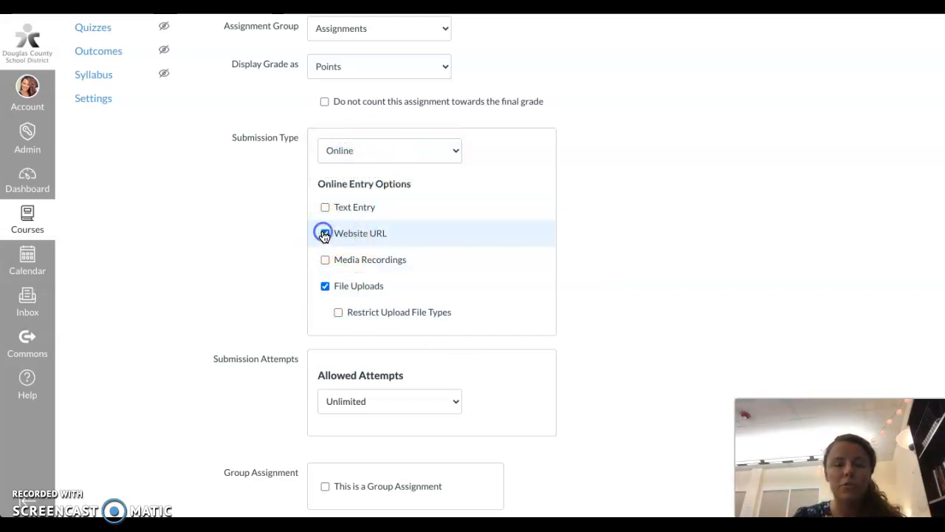
Limit the allowed submission attempts for Test Assignment to 2
scroll(512, 295, down, 3)
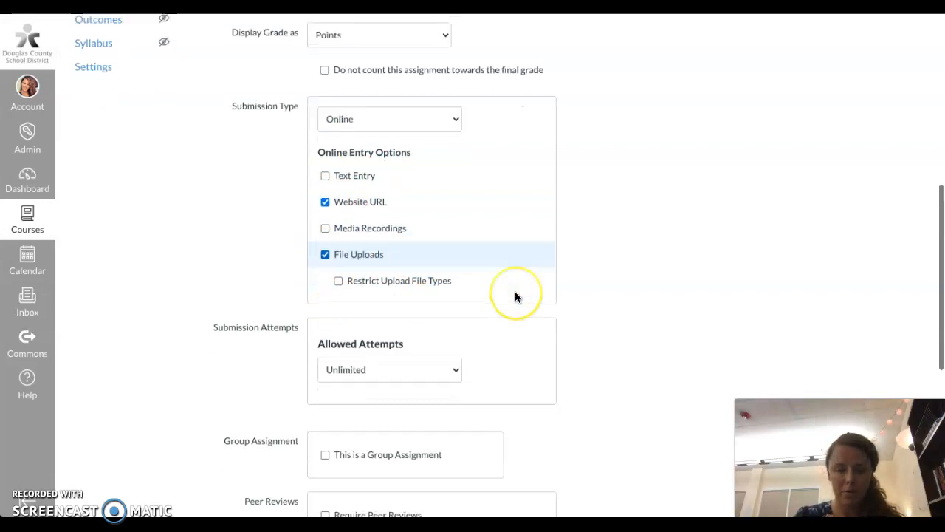
click(391, 220)
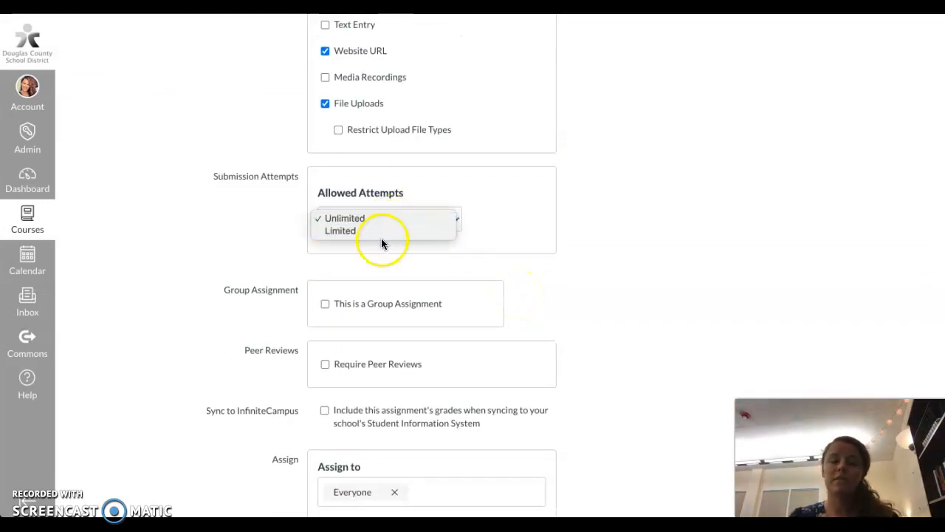
click(384, 230)
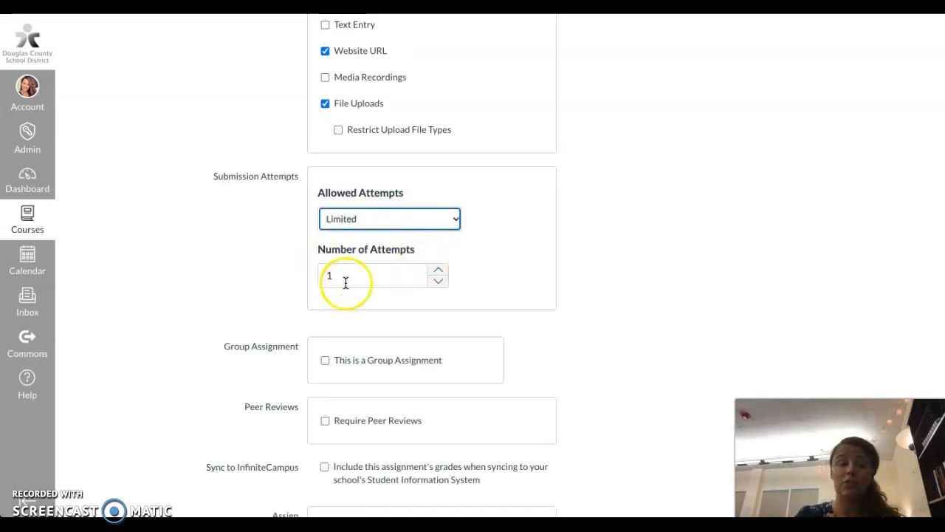
click(438, 271)
click(439, 271)
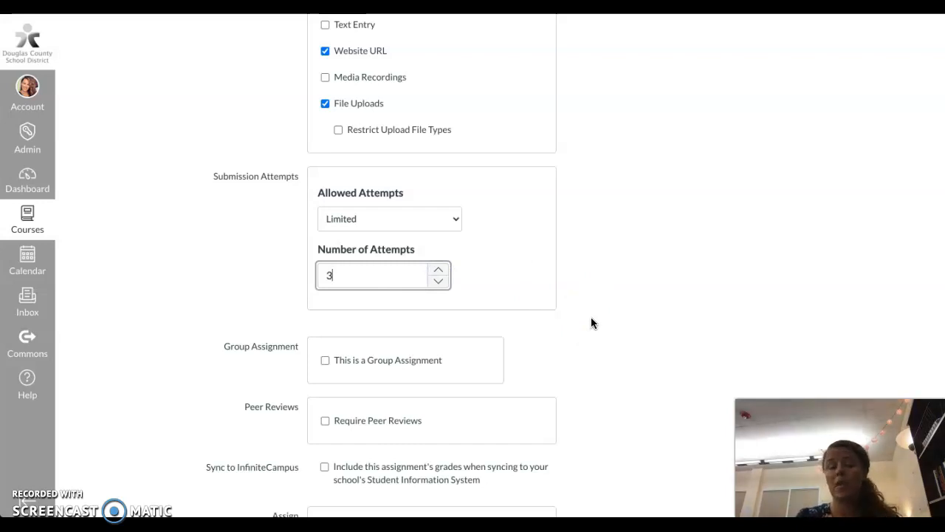
click(440, 282)
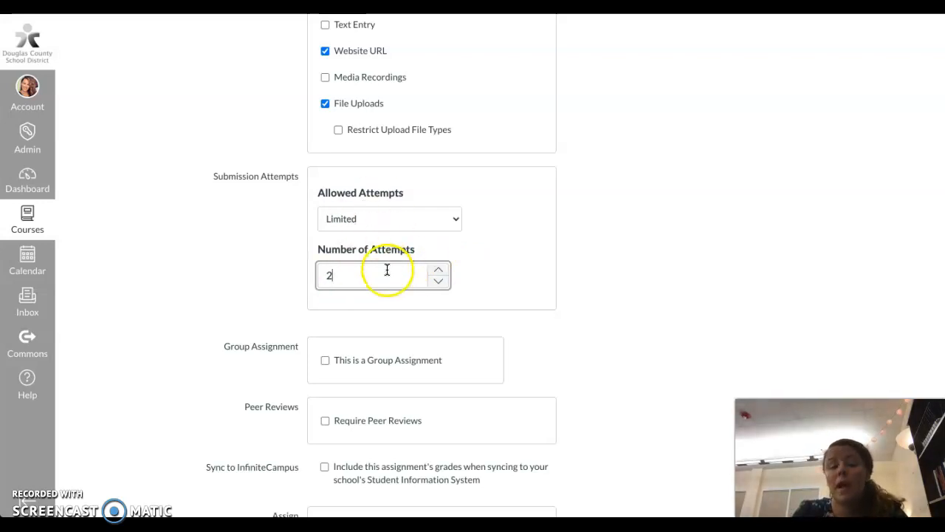
Include the assignment's grades when syncing to InfiniteCampus
scroll(390, 268, down, 2)
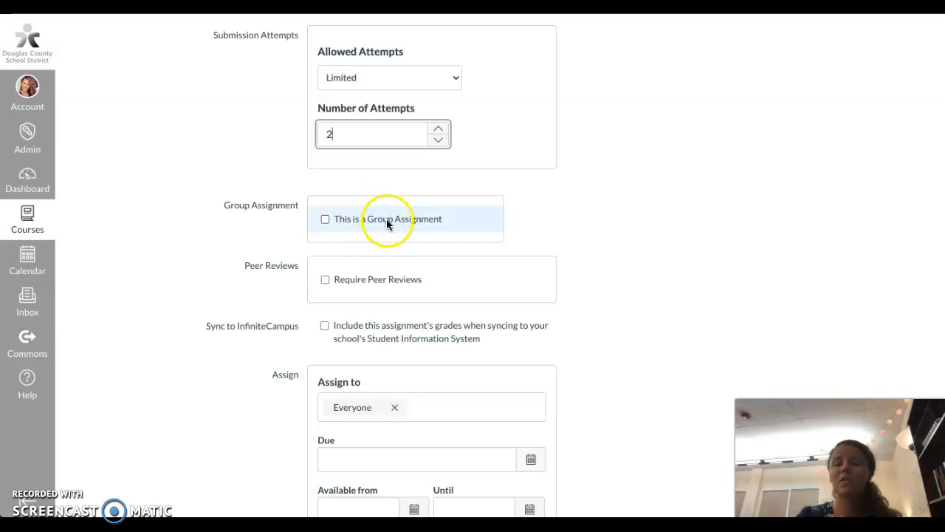
scroll(427, 233, down, 3)
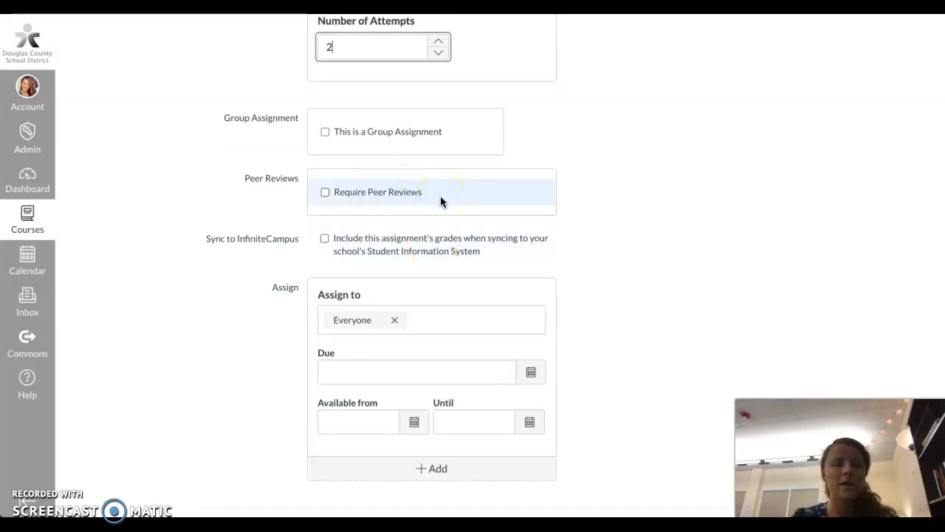
scroll(440, 196, down, 2)
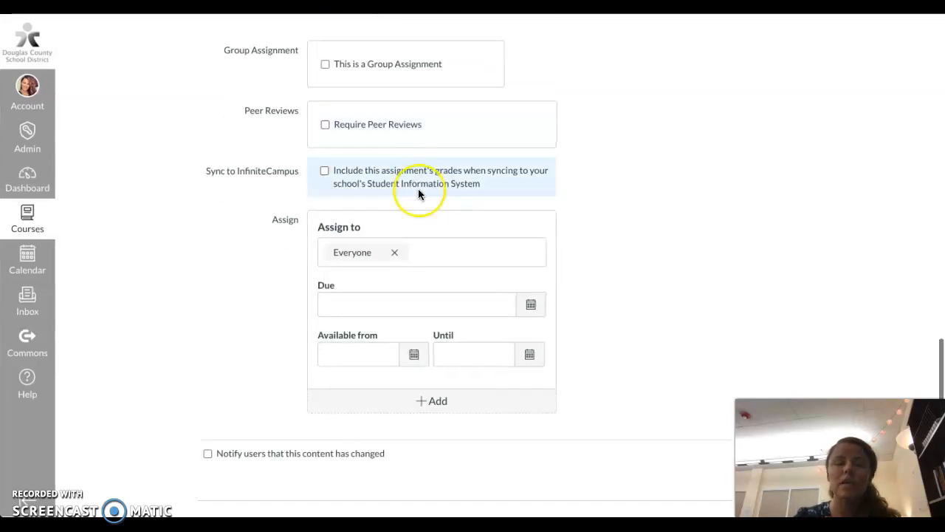
click(326, 173)
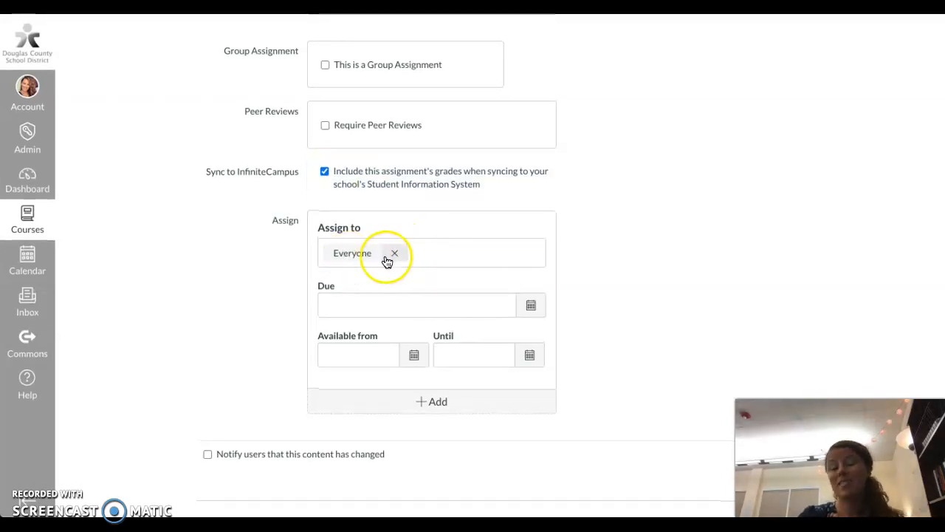
Set the due date of Test Assignment for everyone to September 3, 2020 at 11:59pm
click(532, 305)
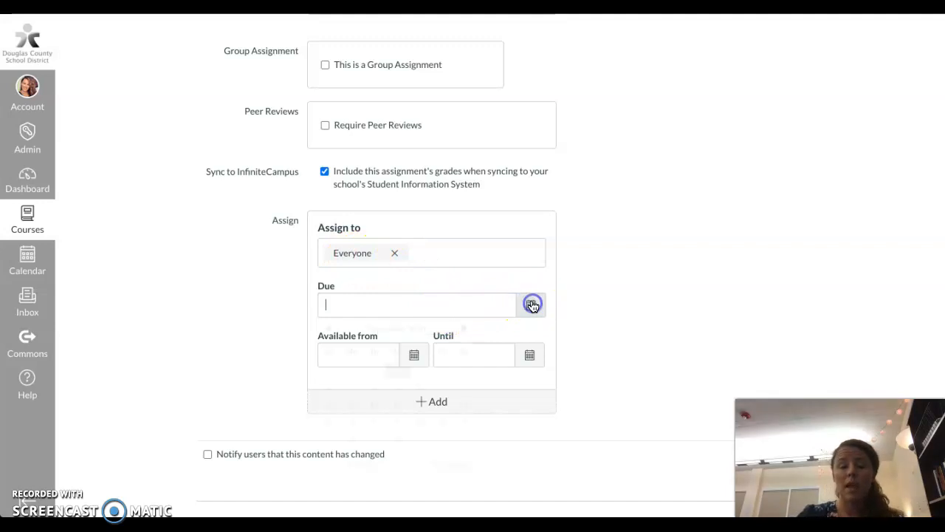
click(420, 370)
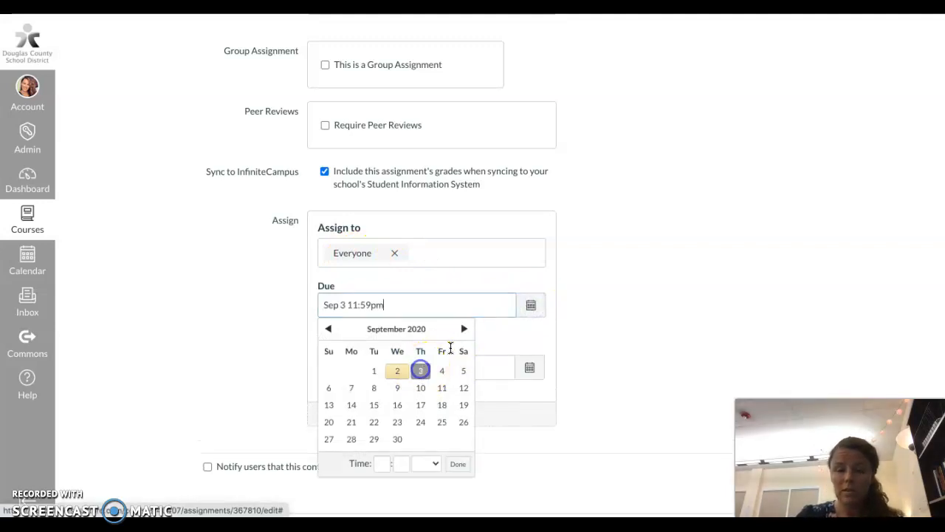
click(647, 291)
click(646, 320)
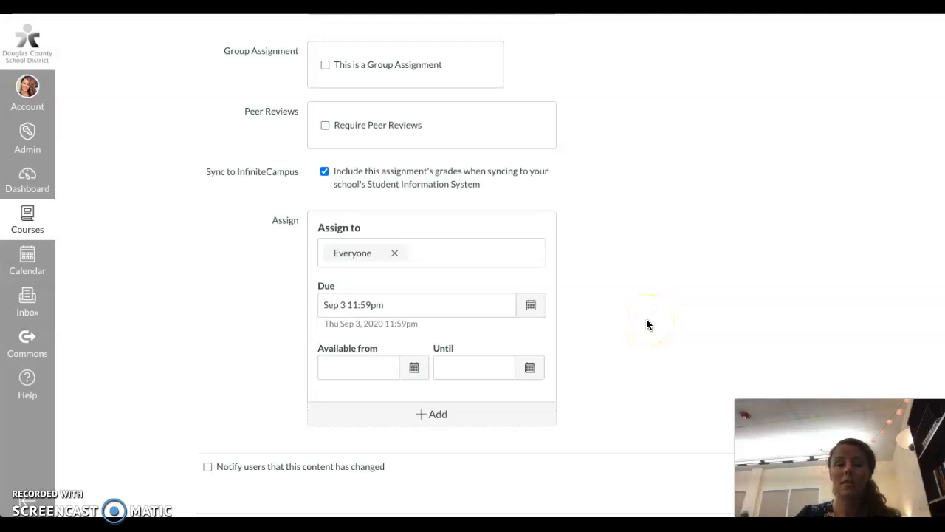
click(519, 291)
click(485, 302)
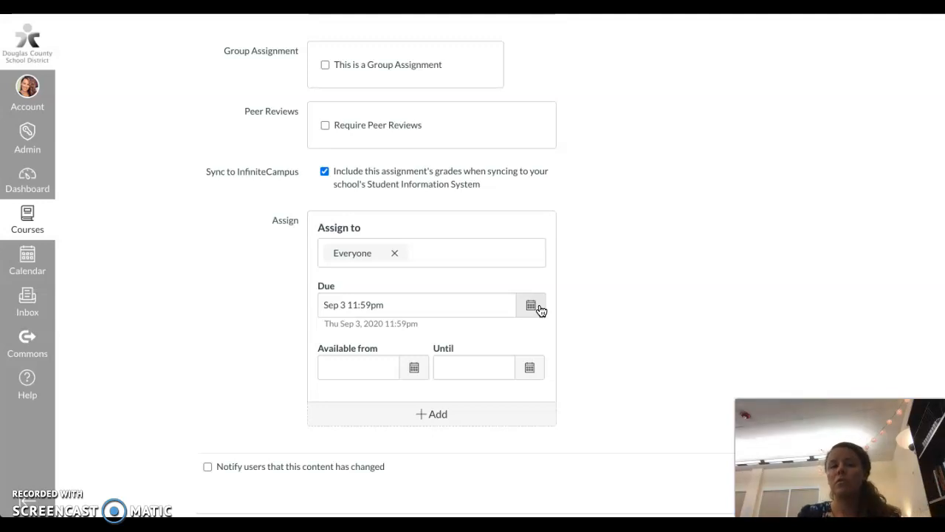
Make Test Assignment available from September 3, 2020 at 12am
click(415, 370)
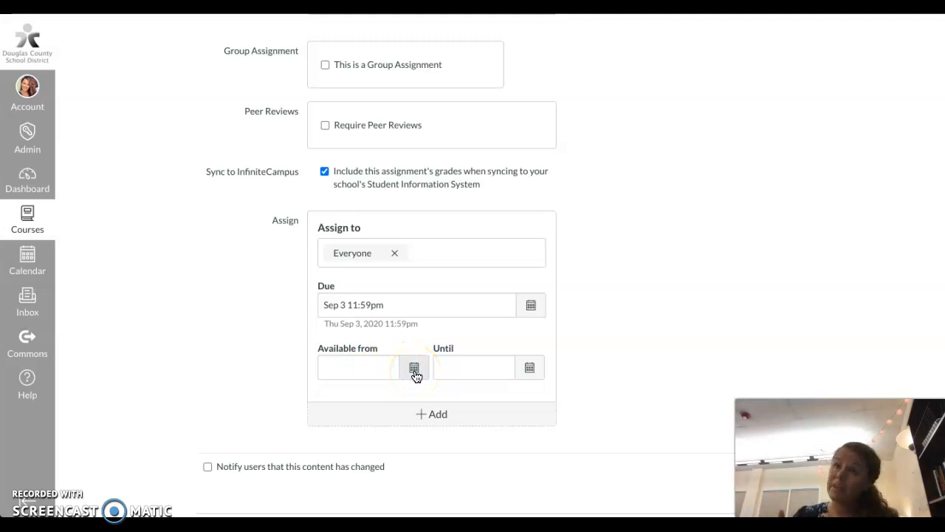
click(367, 357)
click(413, 367)
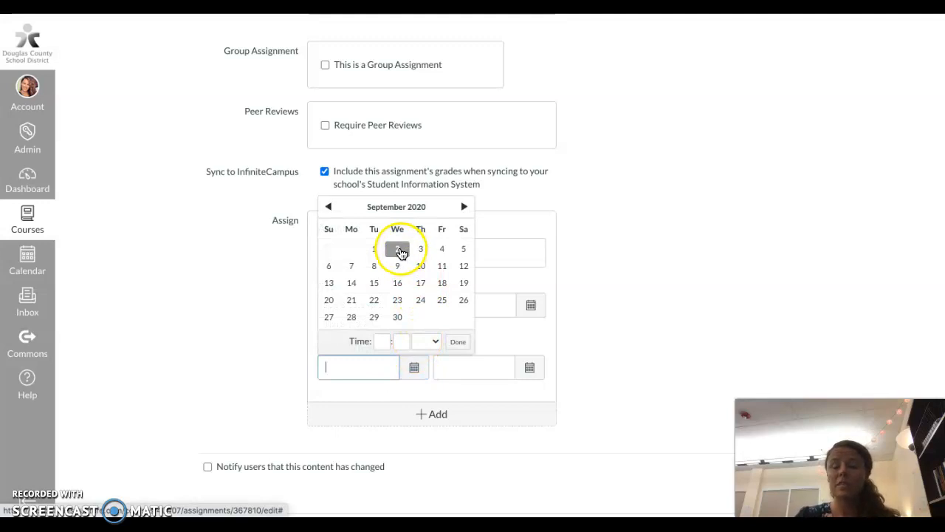
click(421, 250)
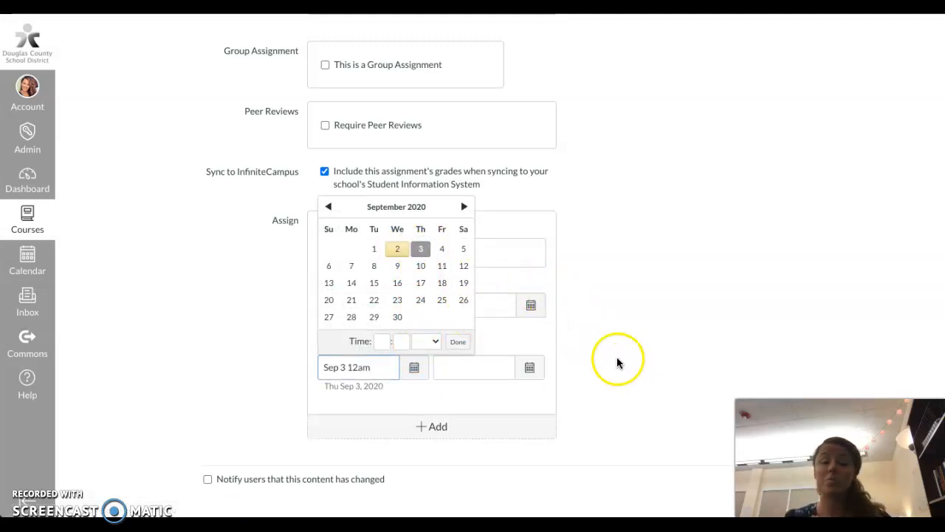
click(604, 334)
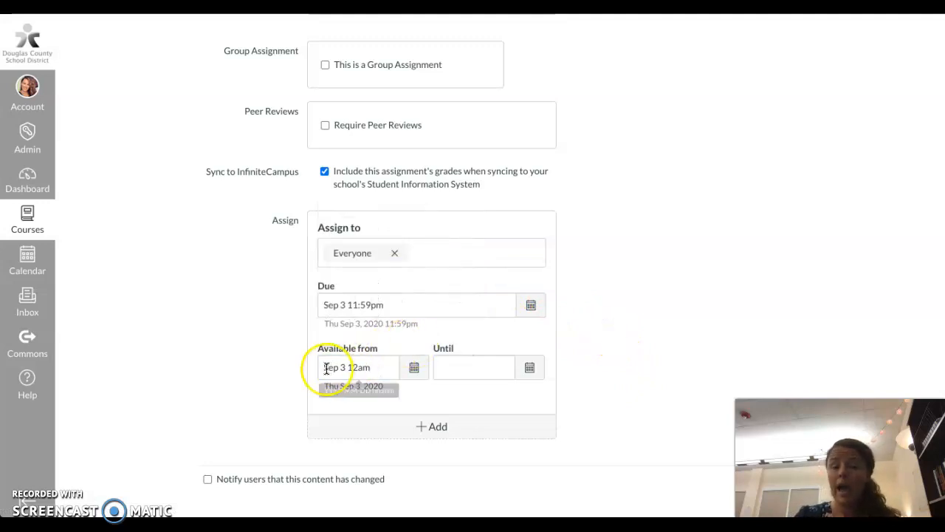
Set Test Assignment's availability to end on September 6, 2020 at 11:59pm, and save and publish the assignment
click(531, 370)
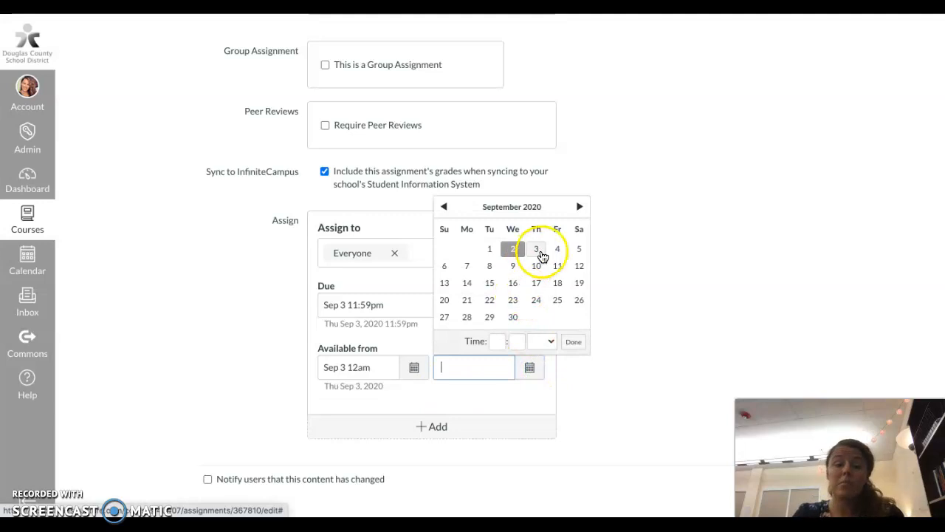
click(444, 266)
click(619, 367)
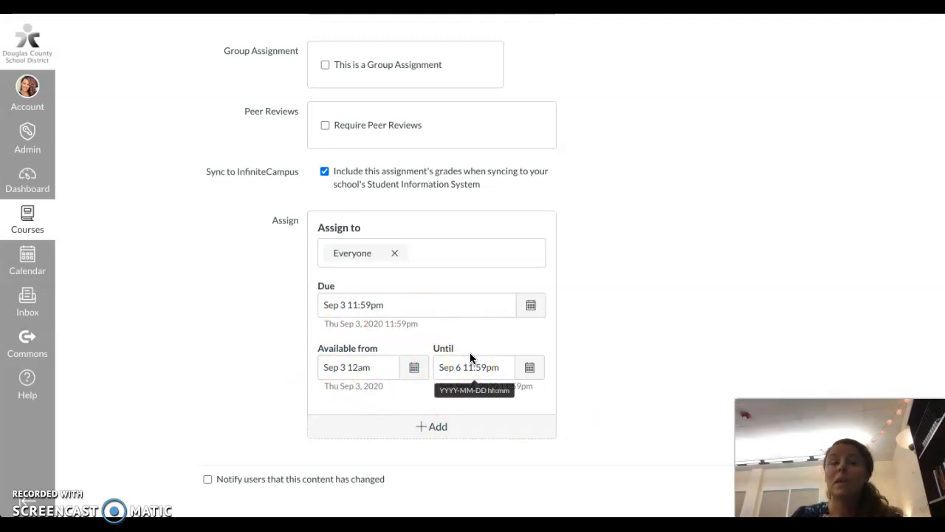
scroll(470, 318, down, 1)
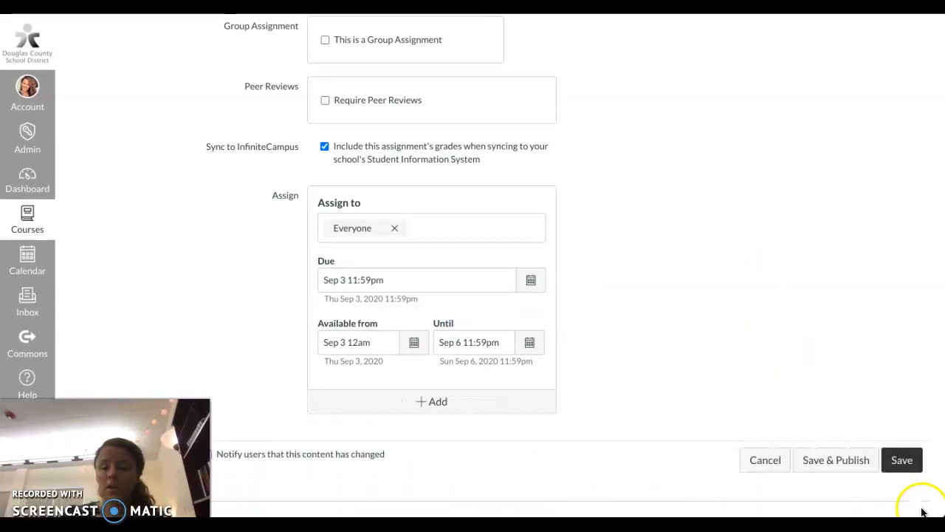
click(841, 462)
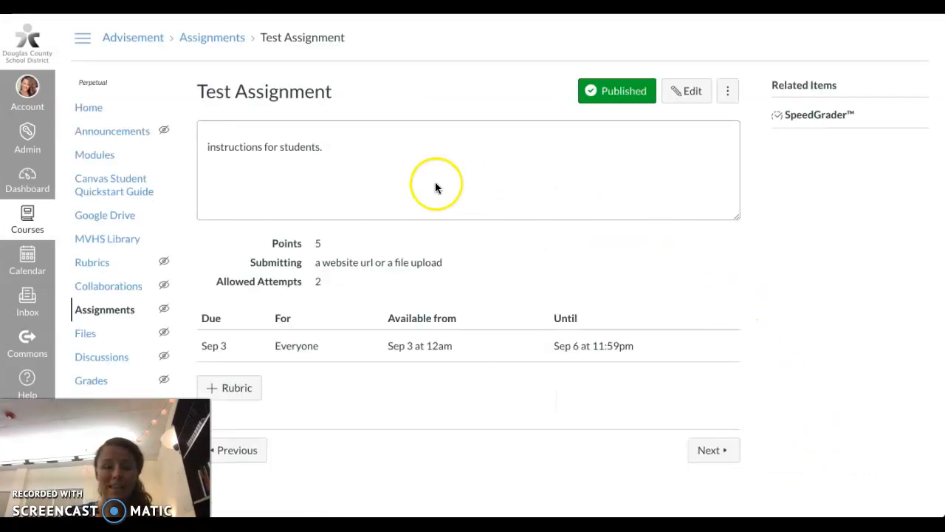
Check how Test Assignment appears to students by opening it from Modules in Student View, and return to the teacher view
click(89, 109)
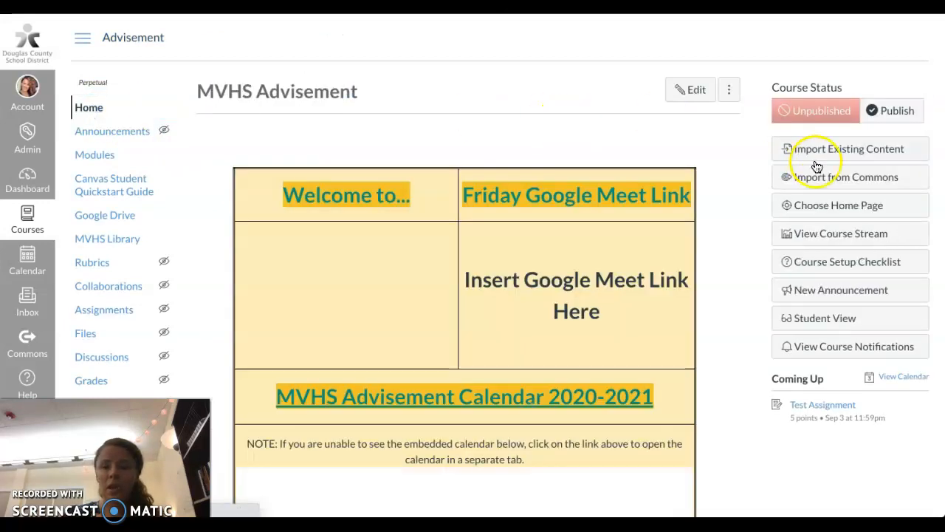
click(824, 321)
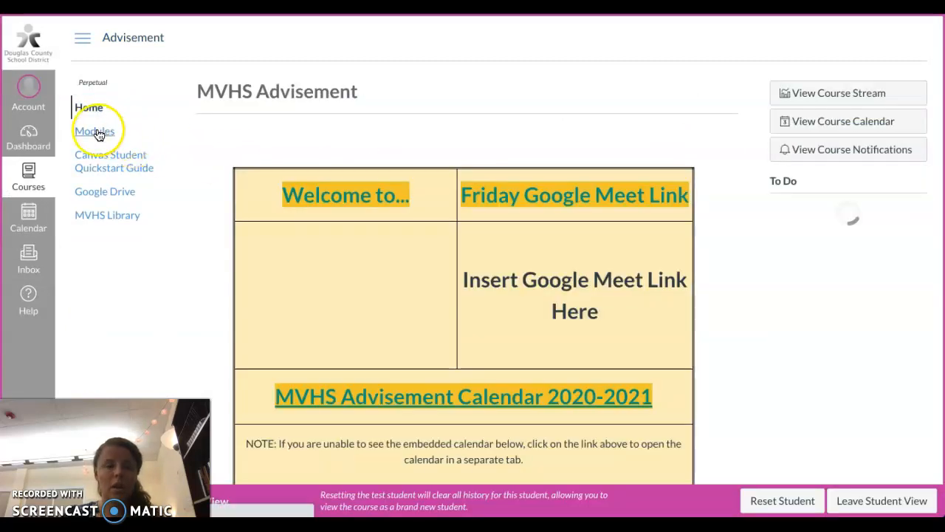
click(94, 133)
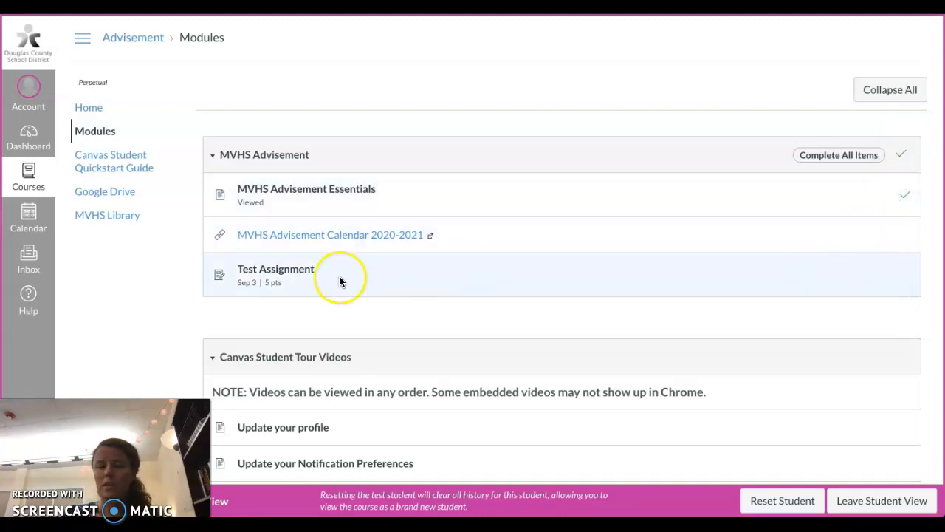
click(284, 272)
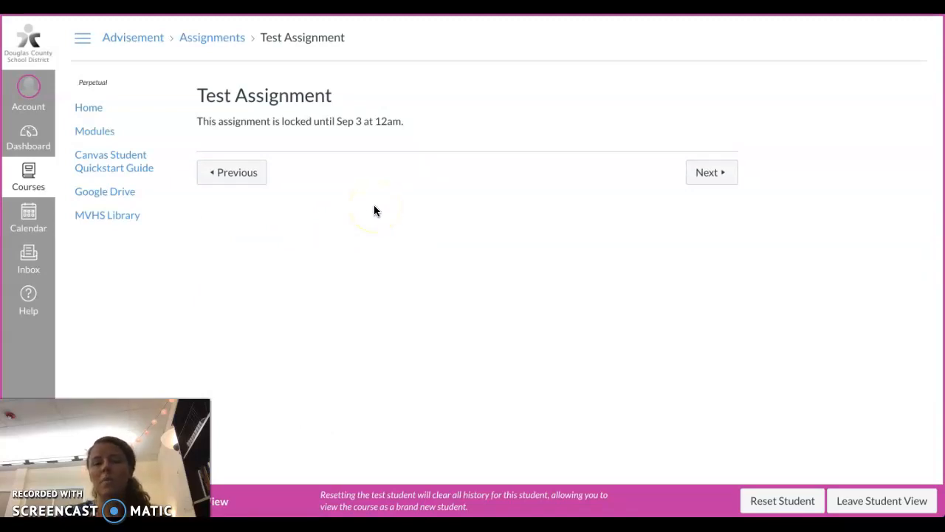
click(874, 500)
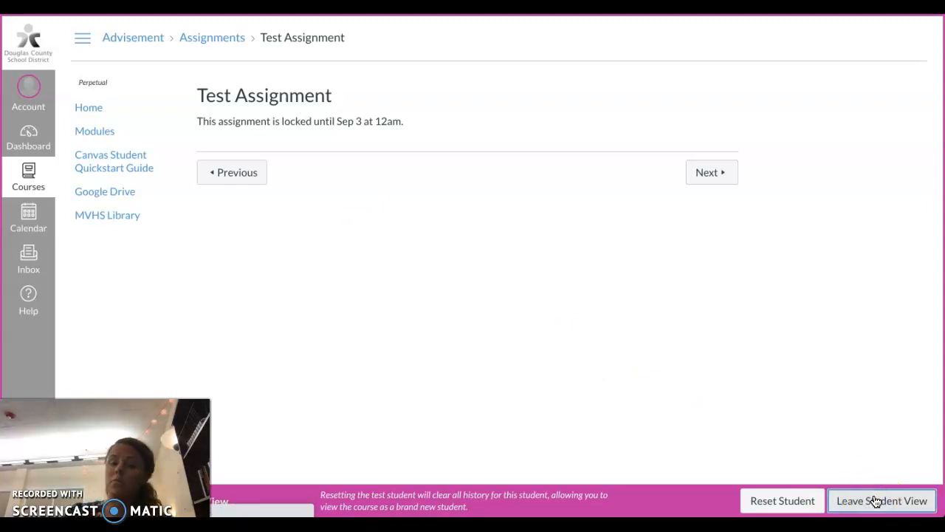
Remove both the Available from and Until dates from Test Assignment and save the assignment
click(687, 91)
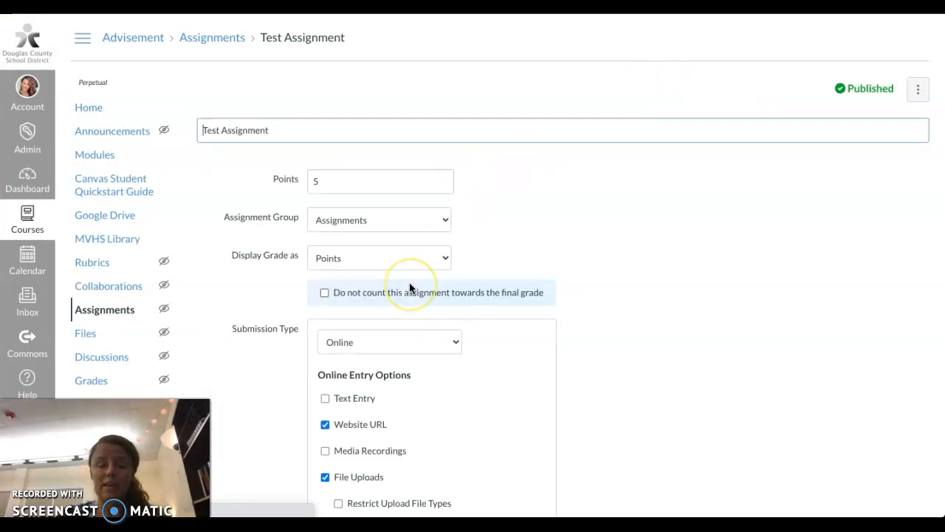
scroll(410, 284, down, 10)
scroll(376, 269, up, 3)
scroll(423, 407, down, 2)
scroll(422, 406, down, 2)
triple_click(368, 341)
key(BackSpace)
triple_click(473, 344)
key(BackSpace)
click(904, 461)
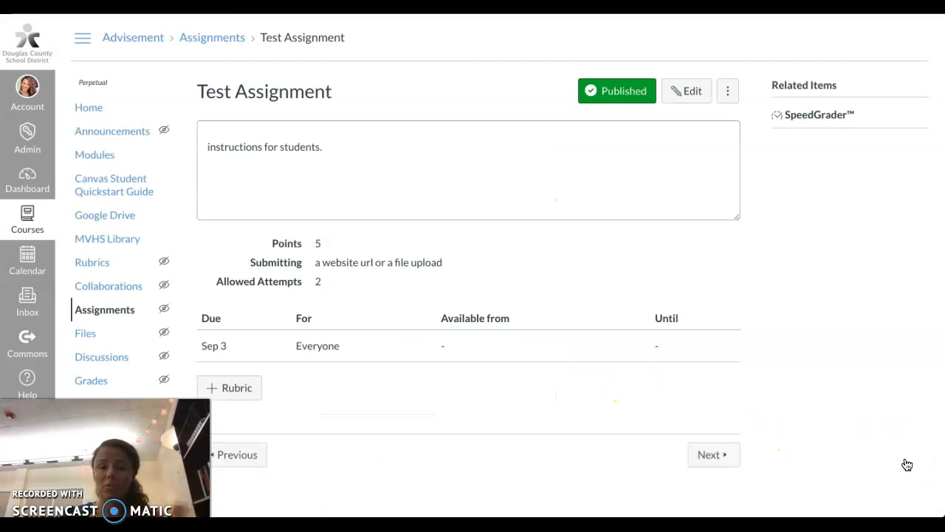
Enter Student View from the course home page and open Test Assignment from the MVHS Advisement module
click(87, 109)
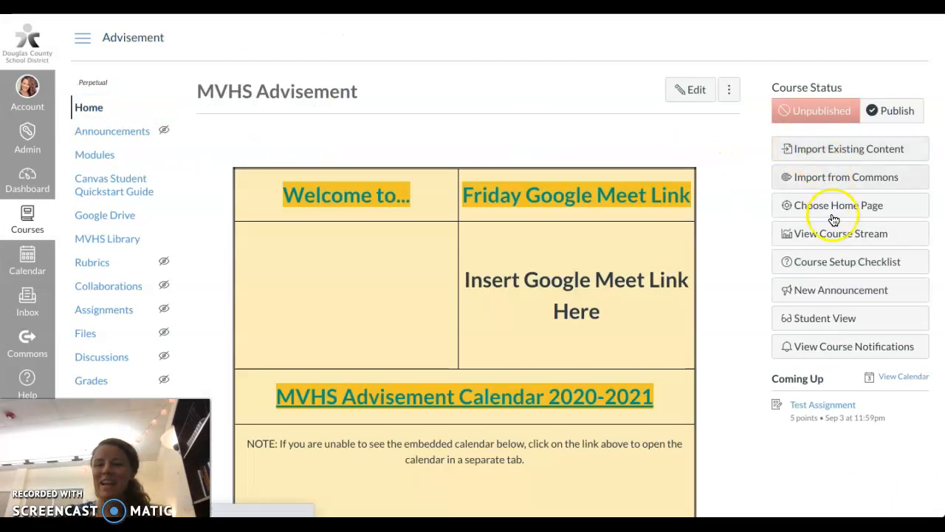
click(831, 317)
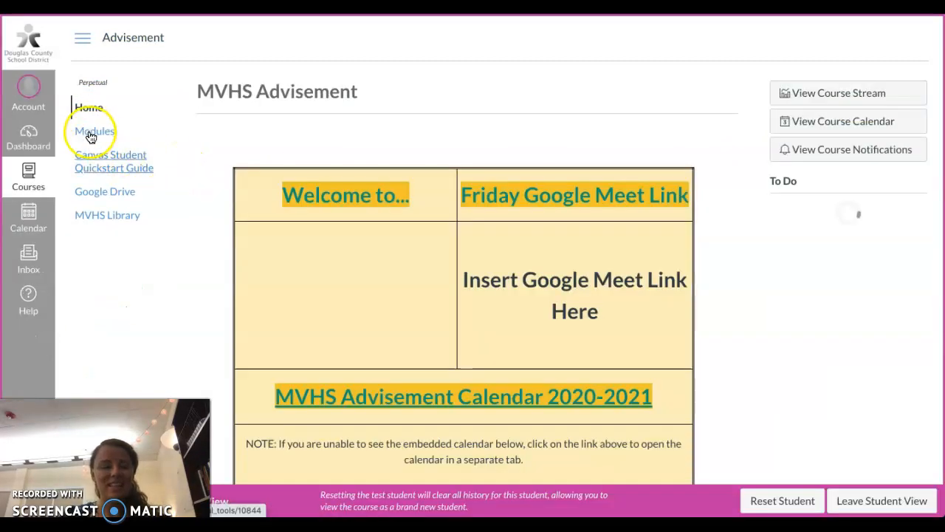
click(92, 130)
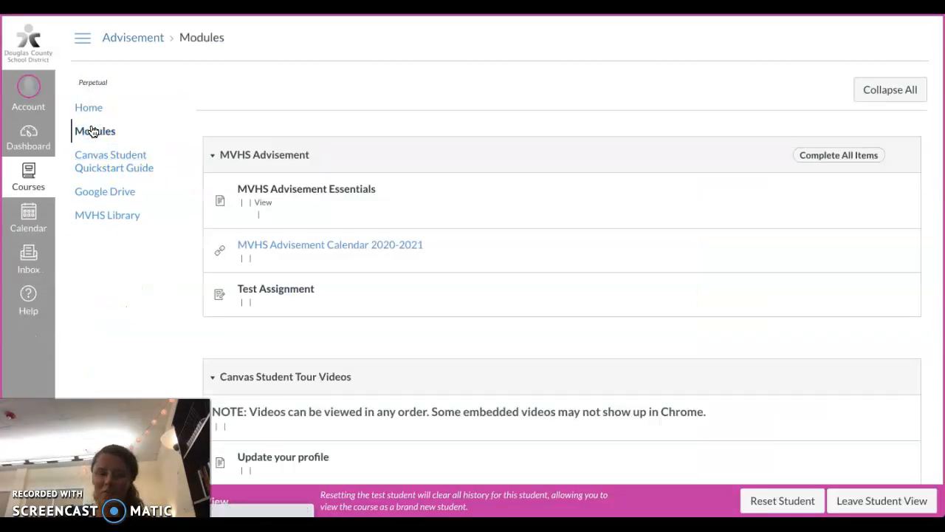
click(284, 275)
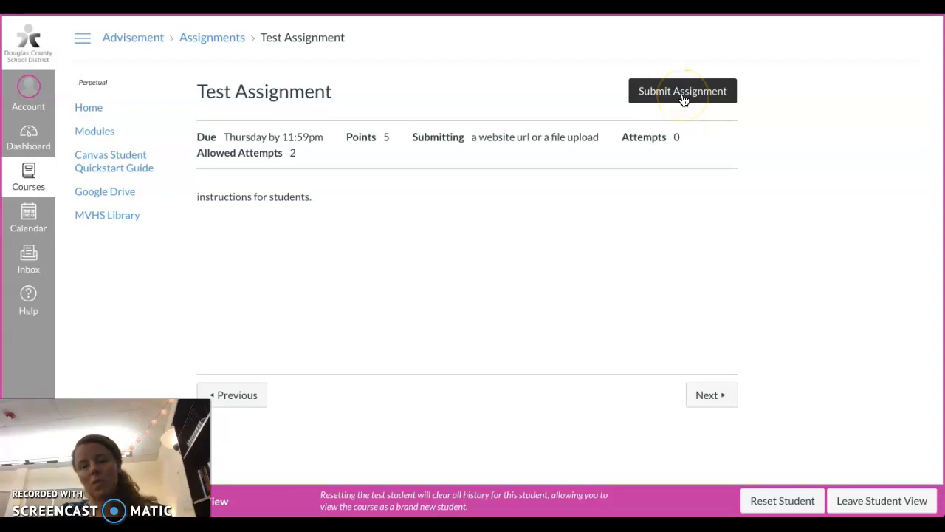
Start a submission for Test Assignment as the test student and review the available submission types
click(683, 95)
scroll(482, 217, down, 2)
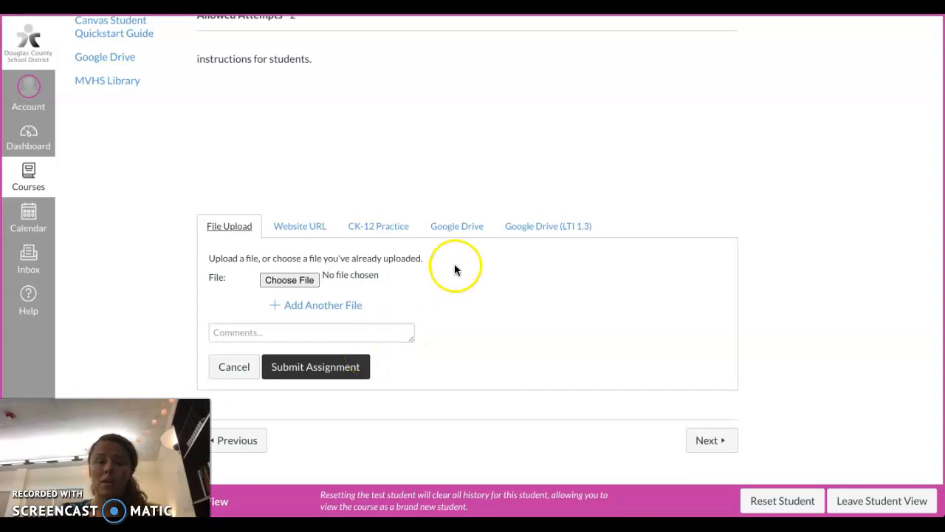
scroll(454, 269, up, 2)
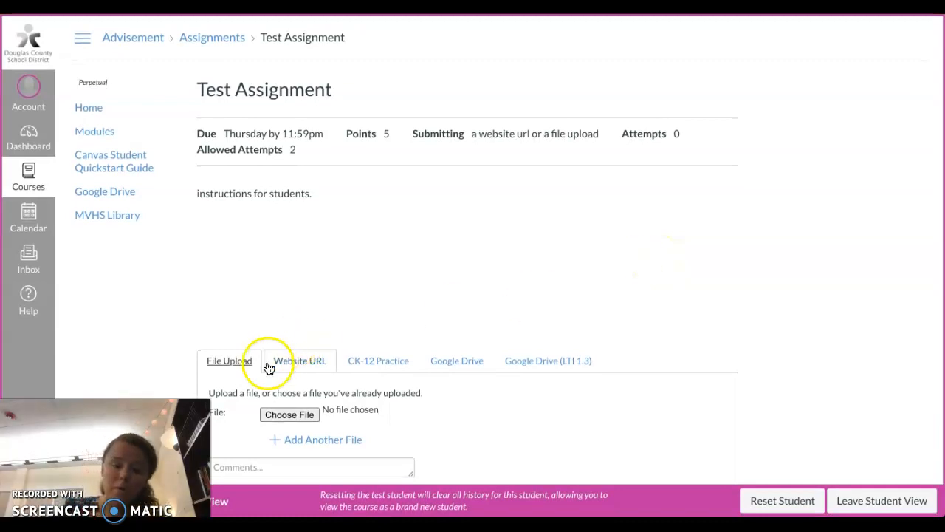
scroll(358, 310, down, 1)
scroll(358, 314, down, 1)
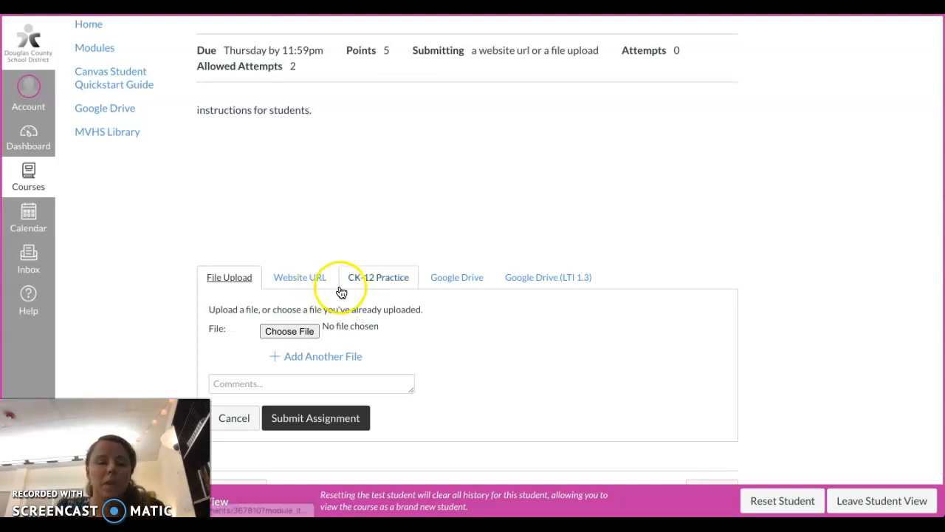
Copy the link of the Canvas Video Tutorials document in Google Docs and enter it as the Website URL submission in Canvas
key(ctrl+Tab)
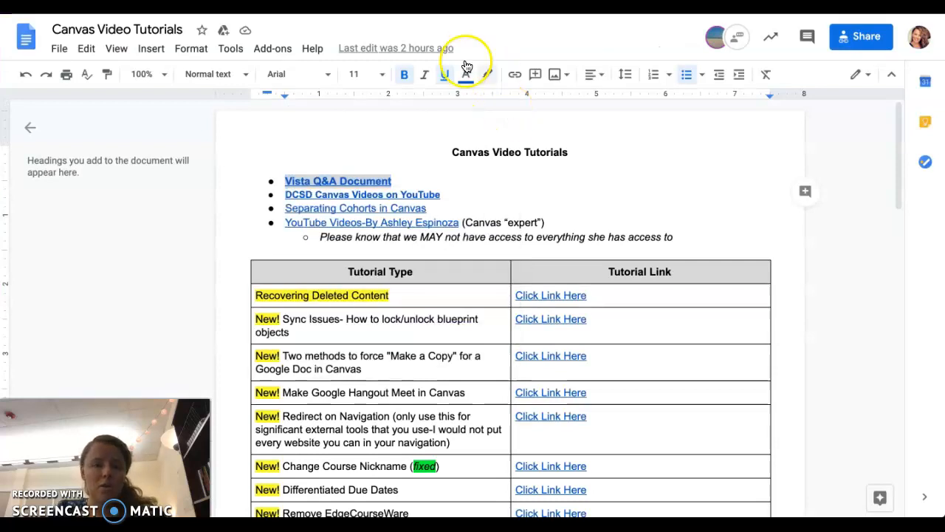
text(c)
key(ctrl+shift+Tab)
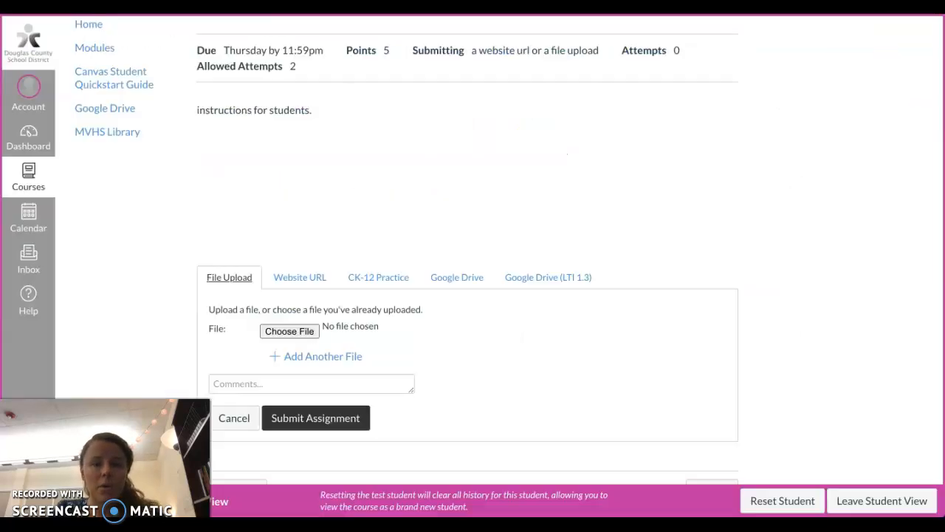
click(314, 279)
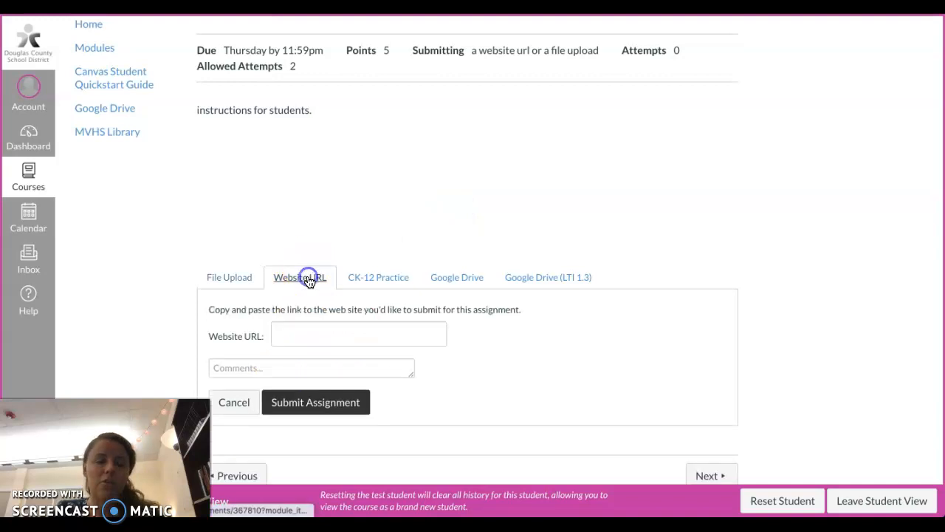
click(314, 342)
key(ctrl+v)
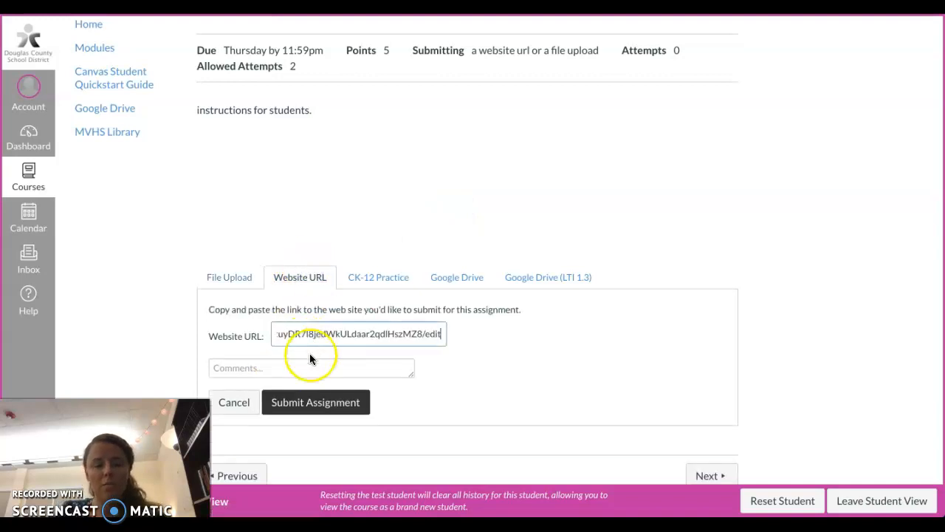
Add a submission comment greeting the teacher by name and submit Test Assignment
click(303, 369)
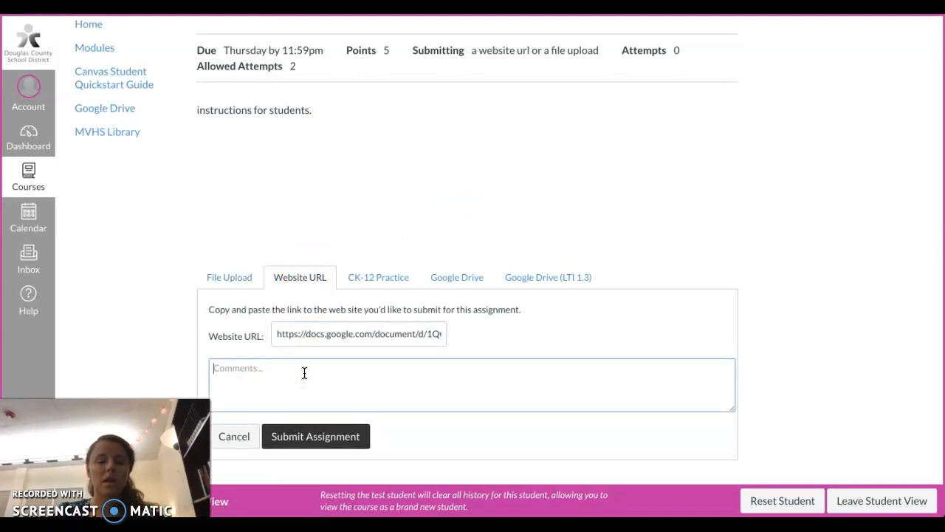
text(Hi Mrs. Matthews!)
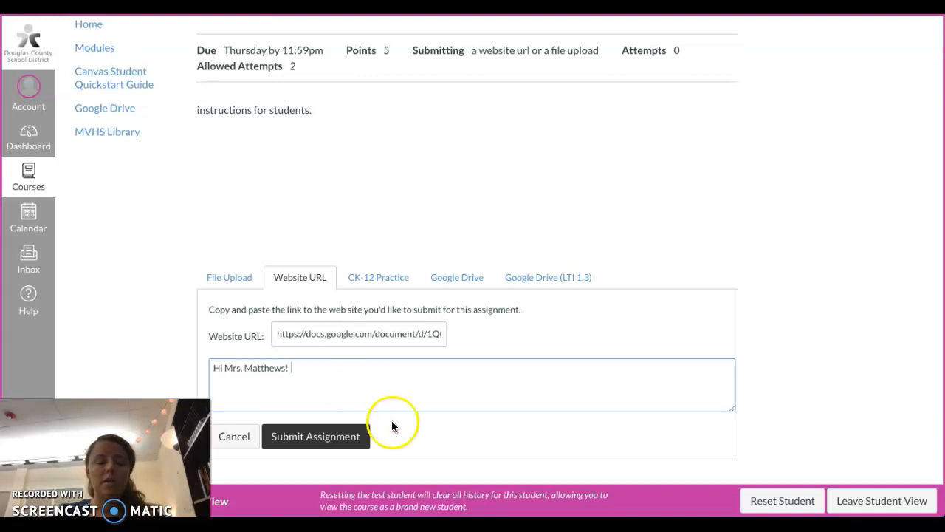
click(316, 437)
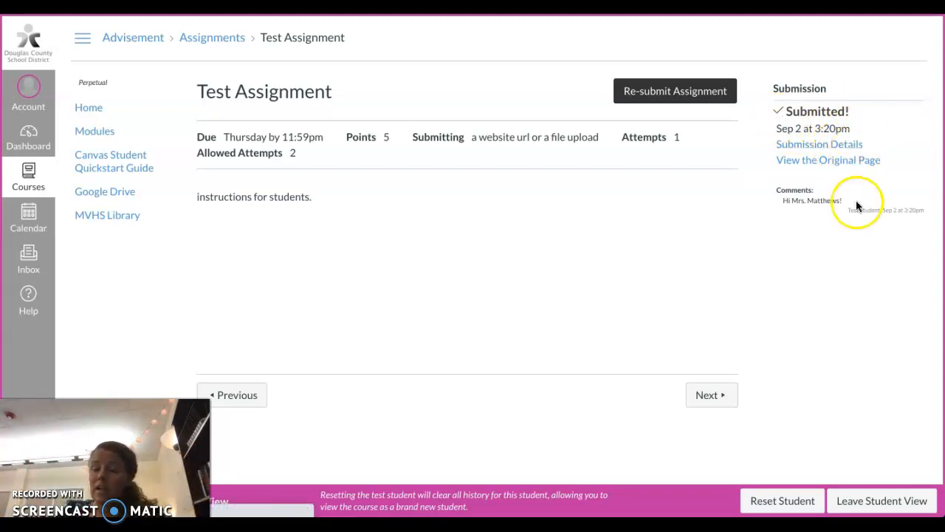
click(679, 94)
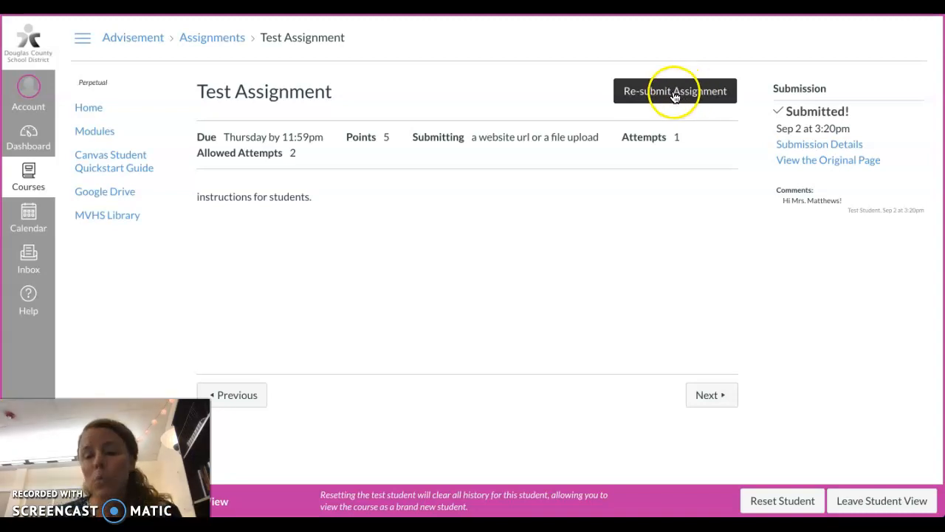